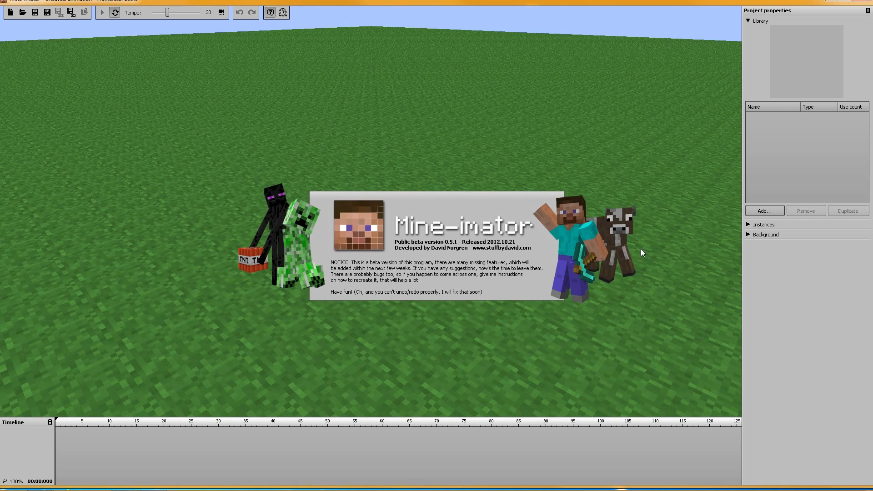
pyautogui.click(755, 21)
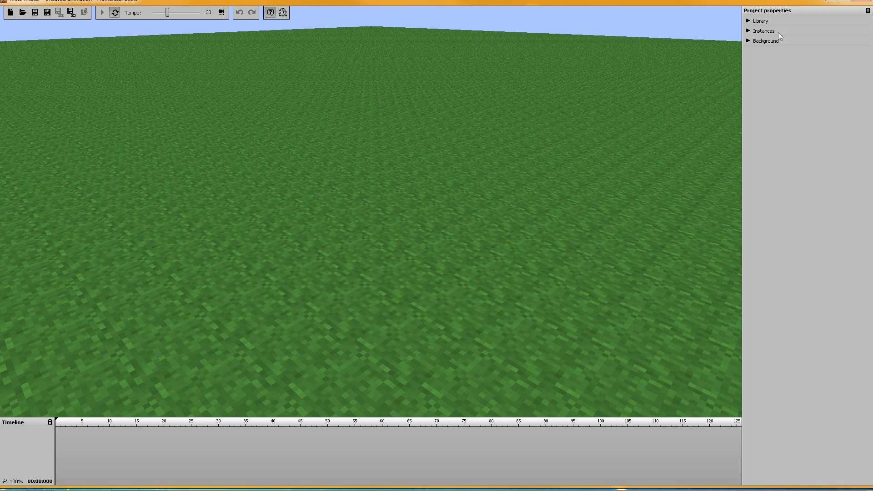
pyautogui.click(748, 21)
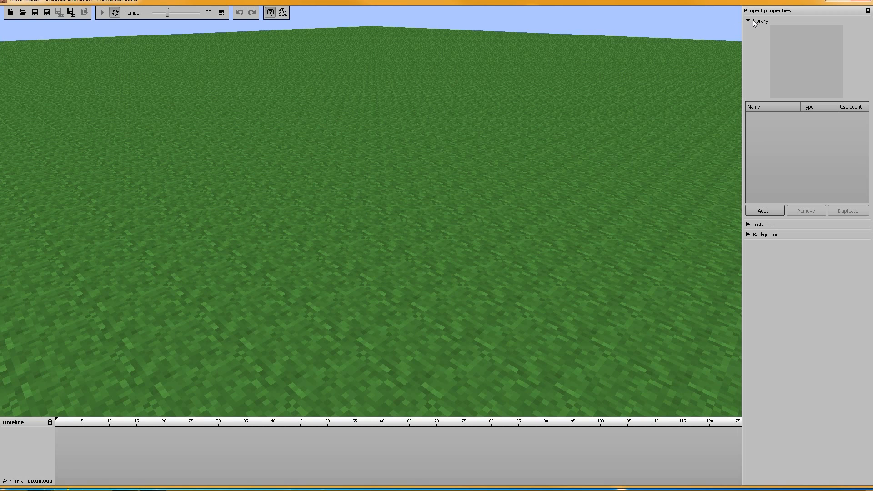
pyautogui.click(751, 21)
pyautogui.click(751, 21)
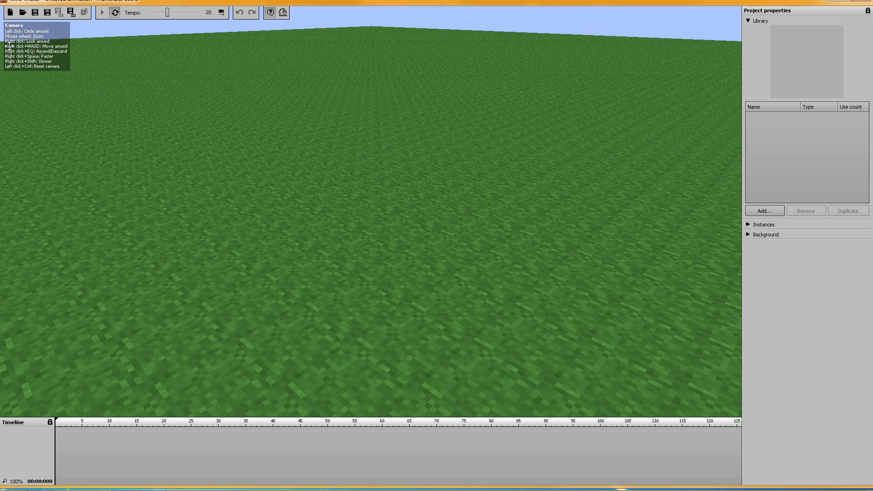
# Step: Add a character to the library and name it Skiedude
pyautogui.click(761, 211)
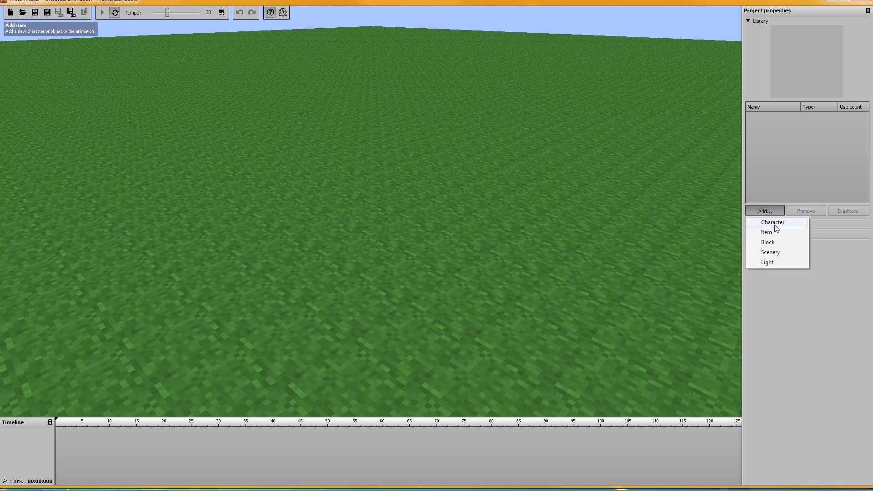
pyautogui.click(772, 223)
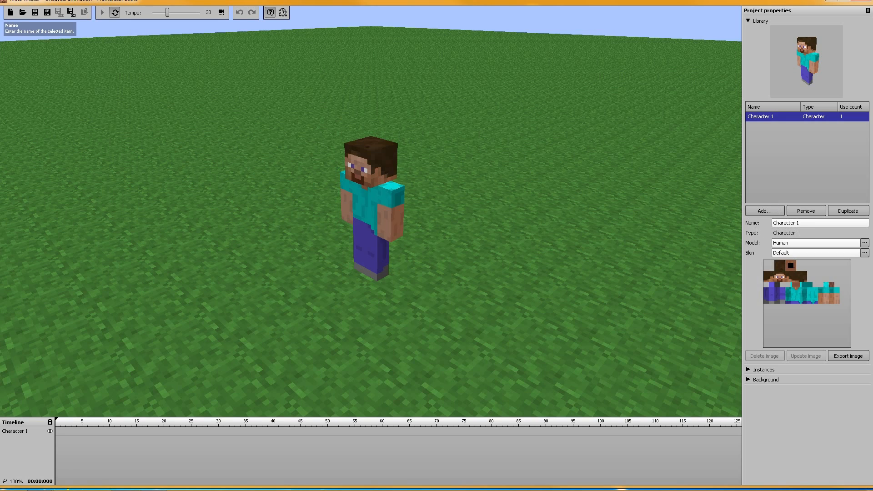
pyautogui.click(803, 224)
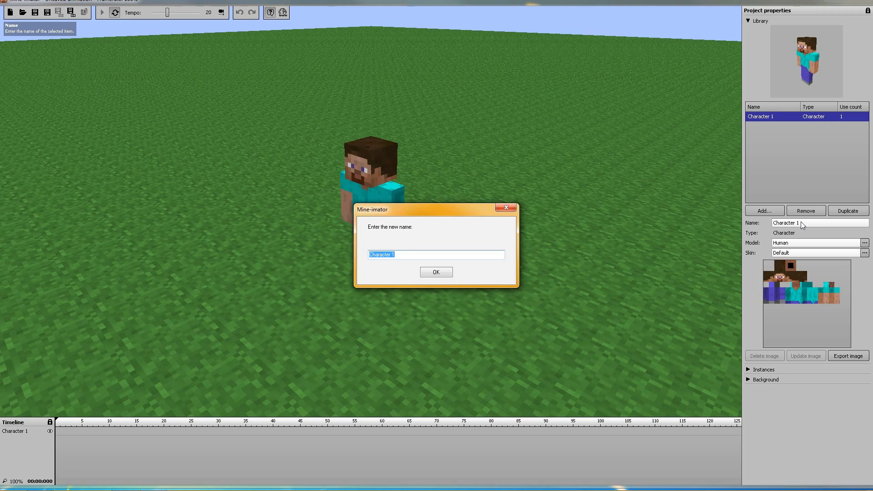
pyautogui.write('Sk')
pyautogui.press('BackSpace')
pyautogui.press('BackSpace')
pyautogui.write('Skiedude')
pyautogui.click(447, 273)
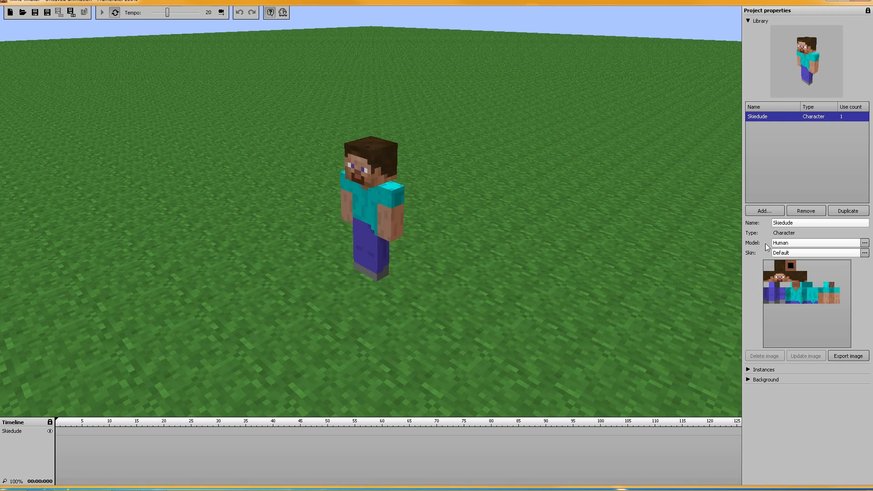
# Step: Try the Spider model on the Skiedude character and set it back to Human
pyautogui.click(784, 243)
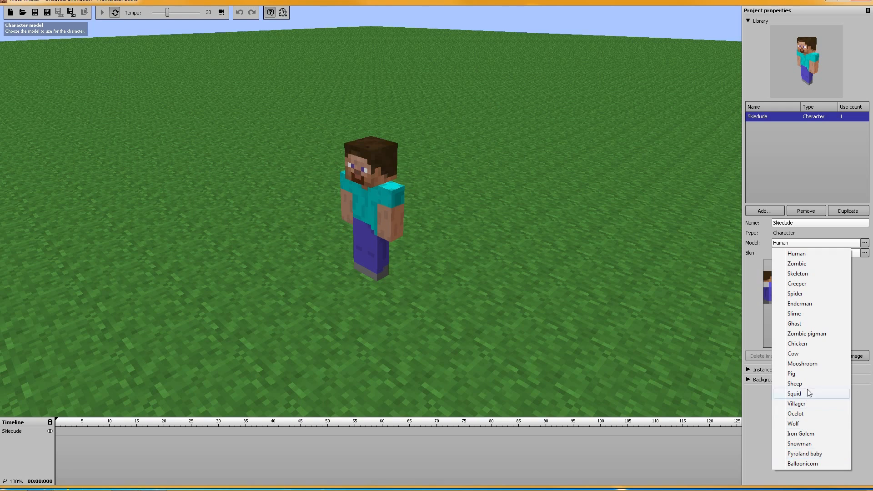
pyautogui.click(814, 294)
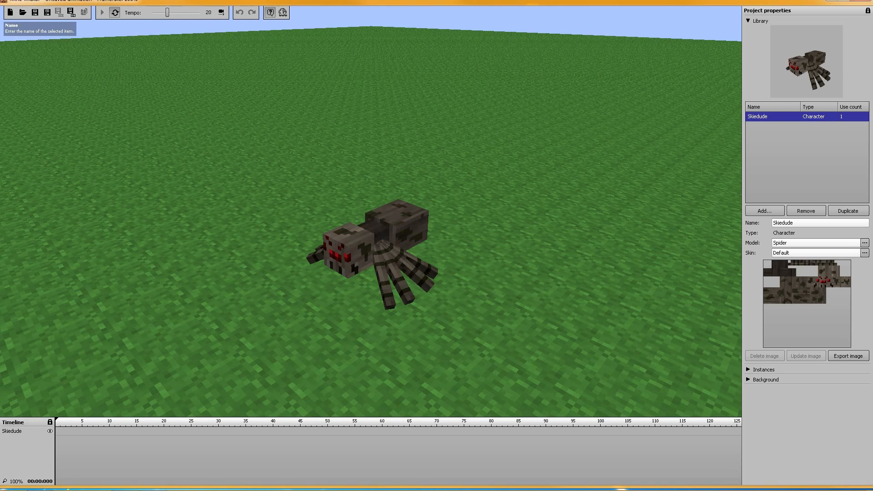
pyautogui.click(786, 243)
pyautogui.click(794, 255)
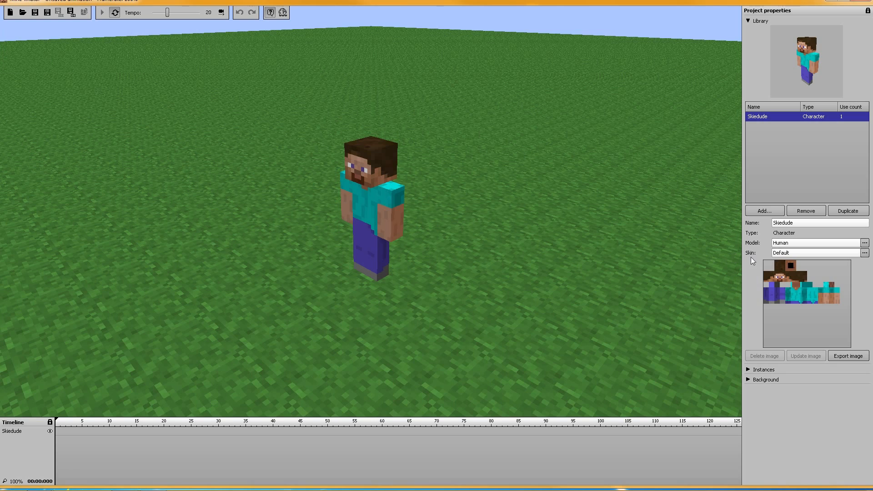
# Step: Browse for a custom character skin and check the images in the Skins folder of Mine-imator 0.5.1
pyautogui.click(819, 251)
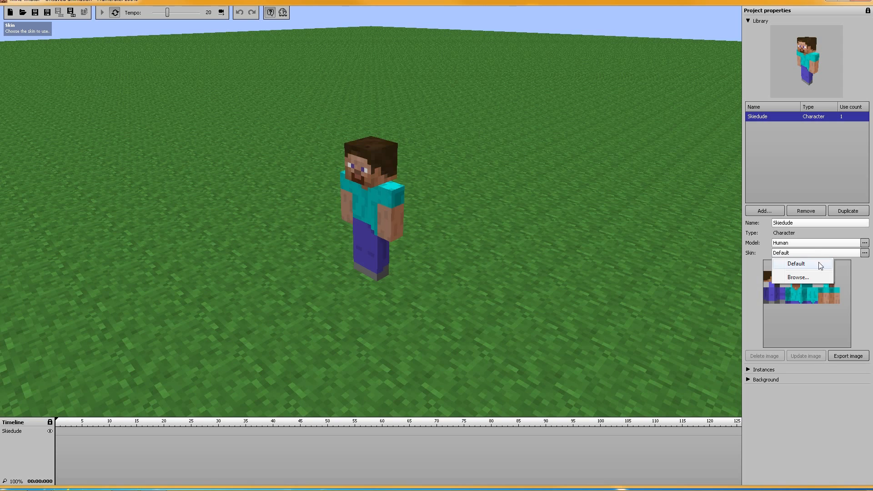
pyautogui.click(816, 277)
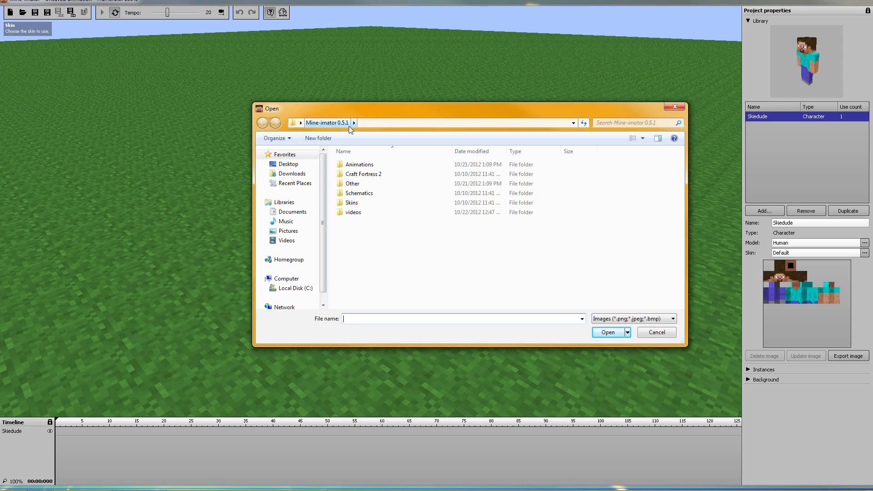
pyautogui.doubleClick(365, 202)
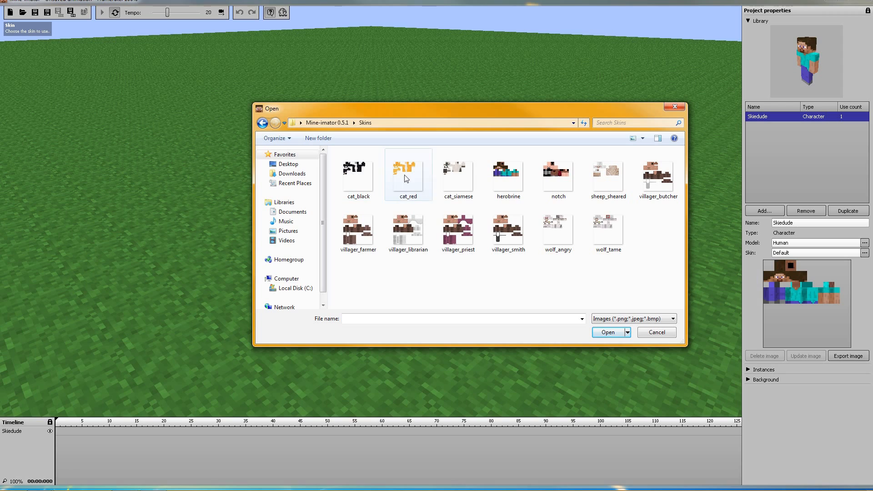
pyautogui.click(262, 123)
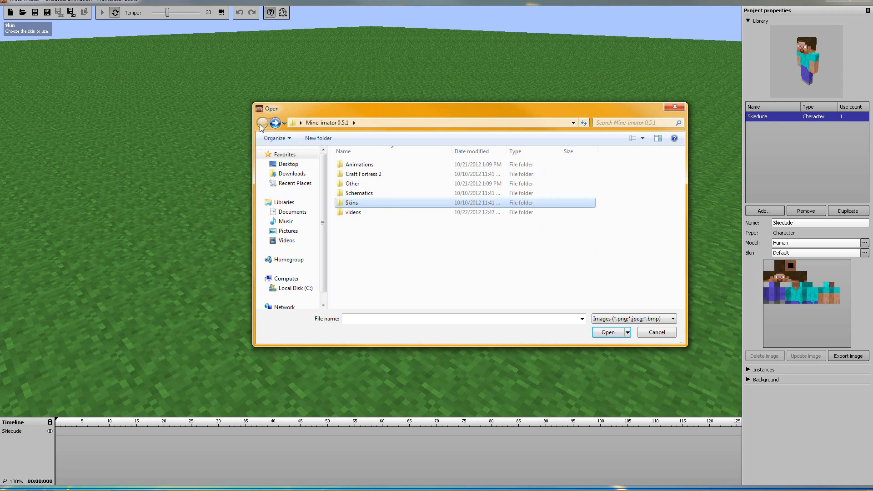
# Step: Copy the skier image from the Skins folder inside the desktop's other Mine-imator folder
pyautogui.click(297, 165)
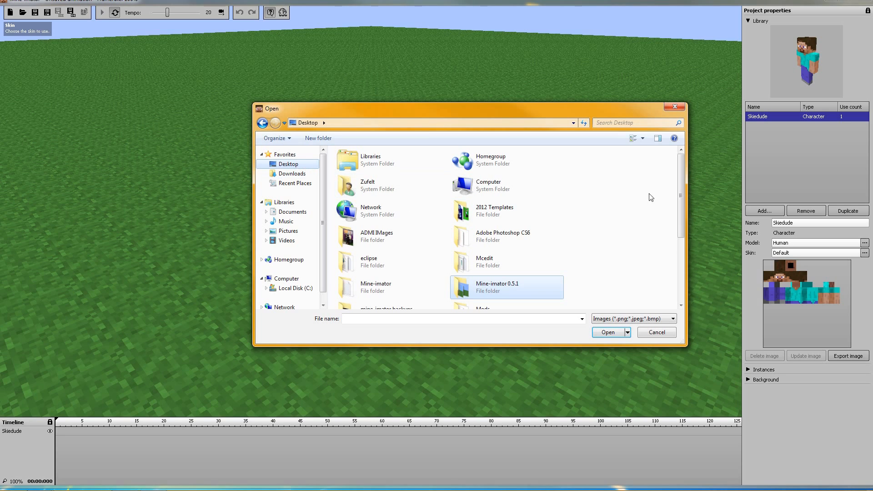
pyautogui.moveTo(681, 216); pyautogui.dragTo(682, 267)
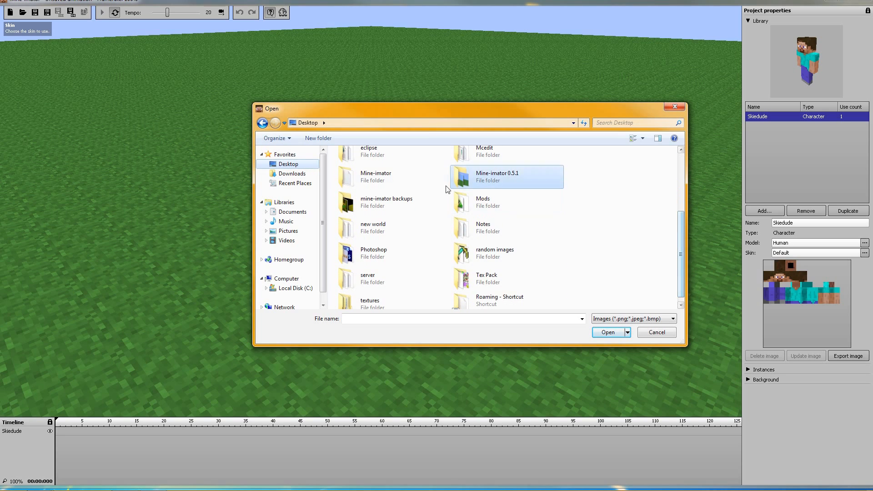
pyautogui.doubleClick(399, 178)
pyautogui.doubleClick(366, 174)
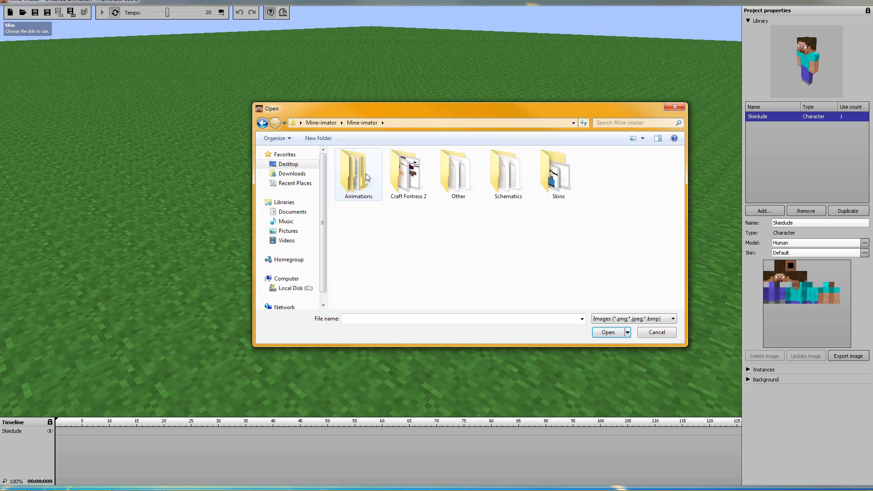
pyautogui.doubleClick(550, 175)
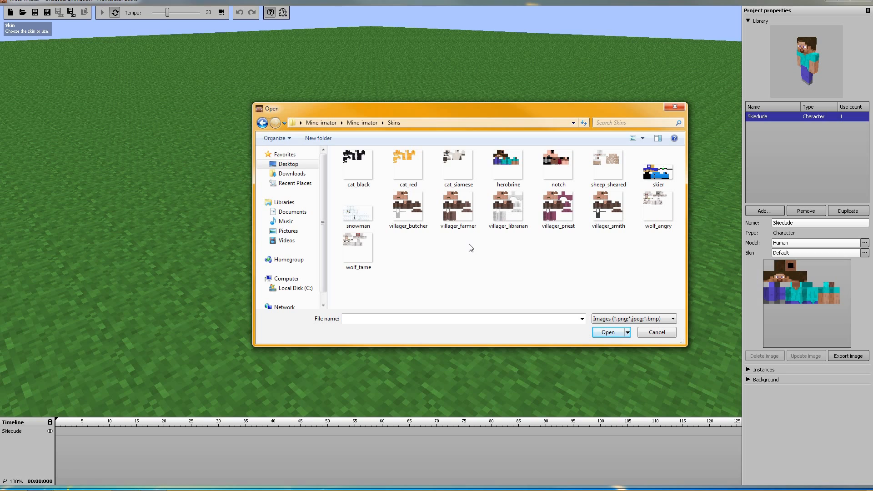
pyautogui.click(667, 171)
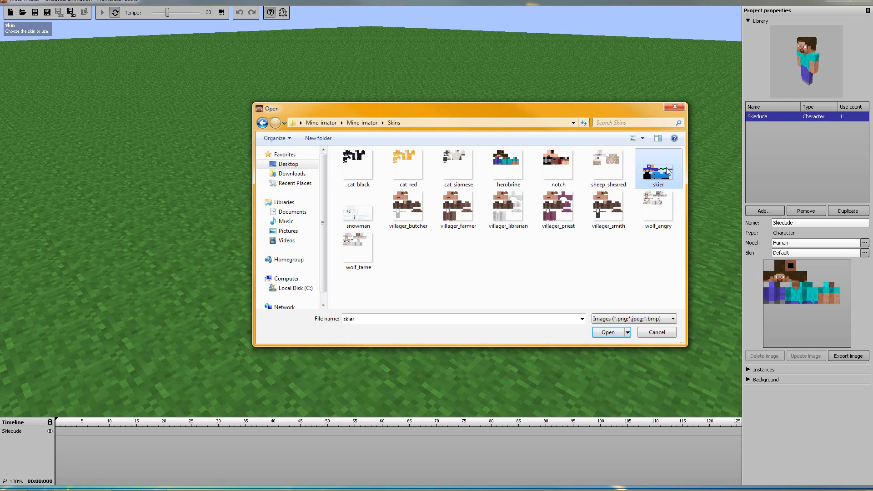
pyautogui.rightClick(667, 172)
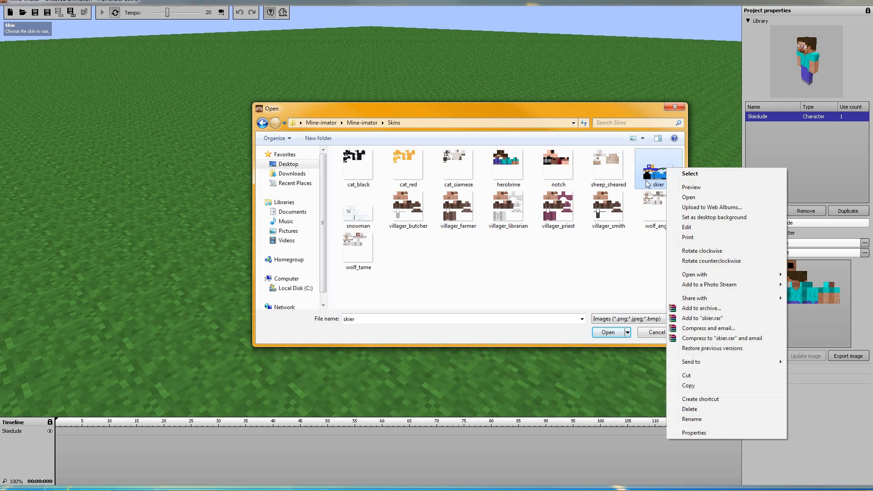
pyautogui.click(699, 387)
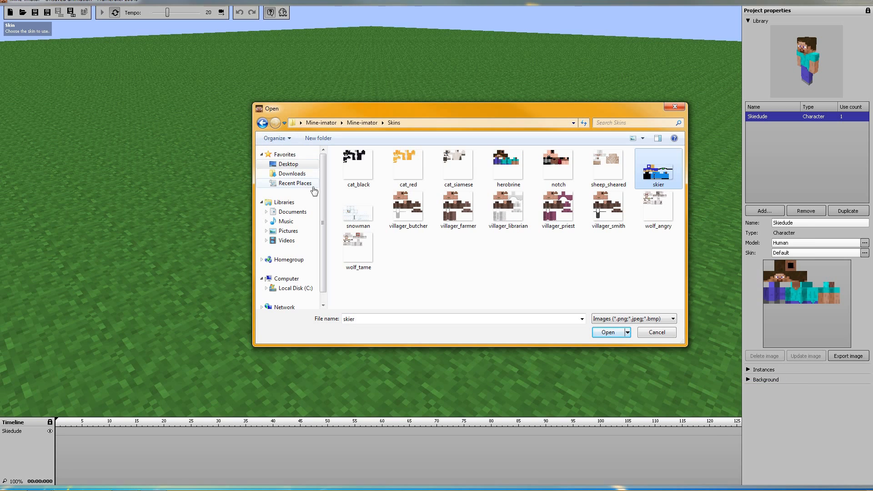
# Step: Paste the skier image into the Skins folder of Mine-imator 0.5.1 and load it as the character's skin
pyautogui.click(291, 165)
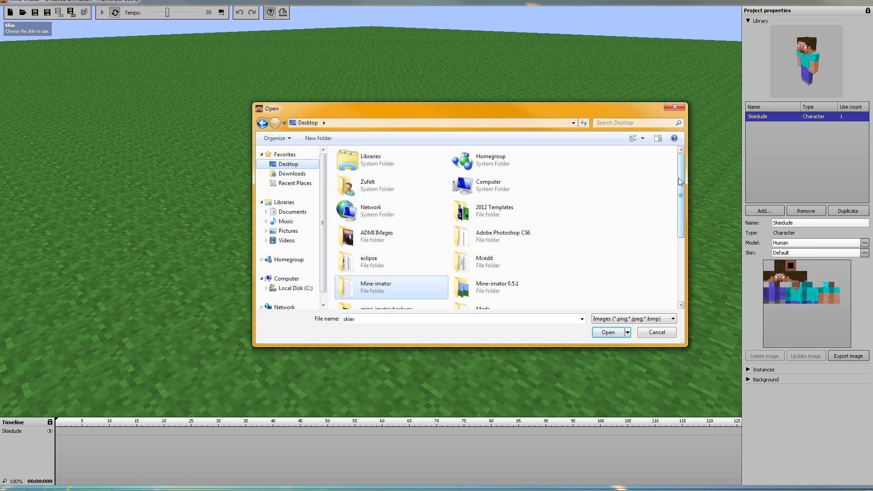
pyautogui.doubleClick(501, 291)
pyautogui.click(362, 207)
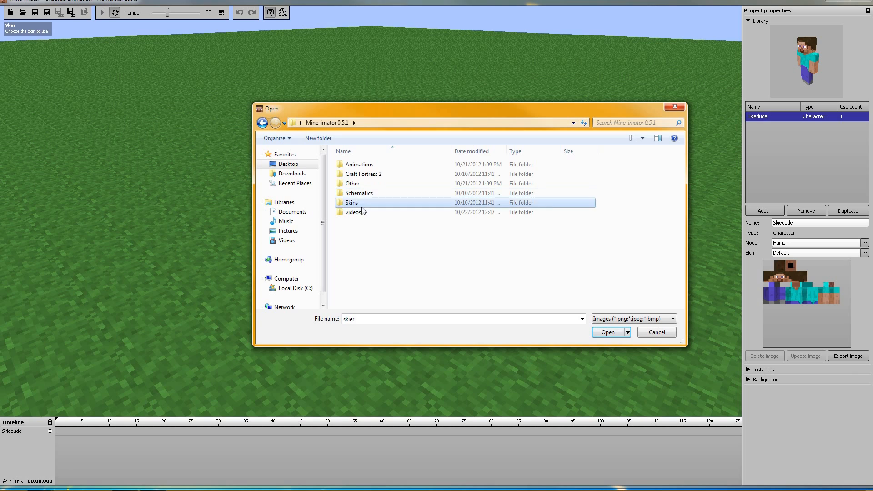
pyautogui.doubleClick(362, 207)
pyautogui.rightClick(401, 269)
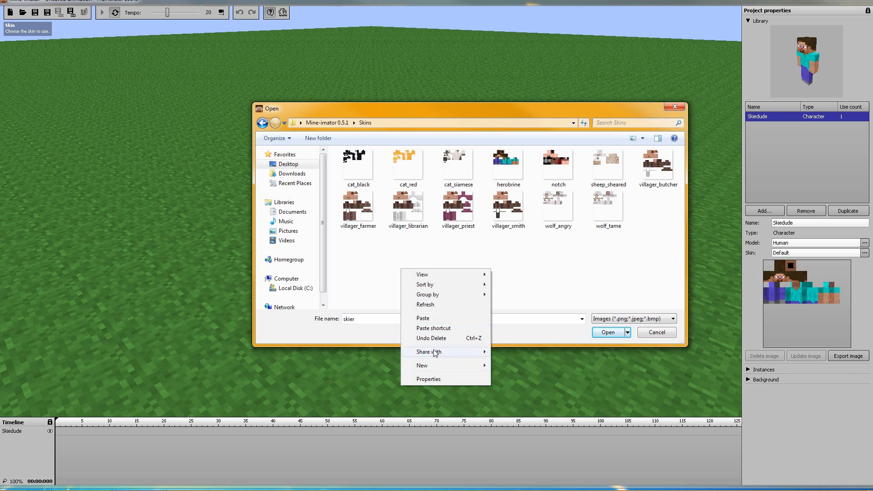
pyautogui.click(423, 318)
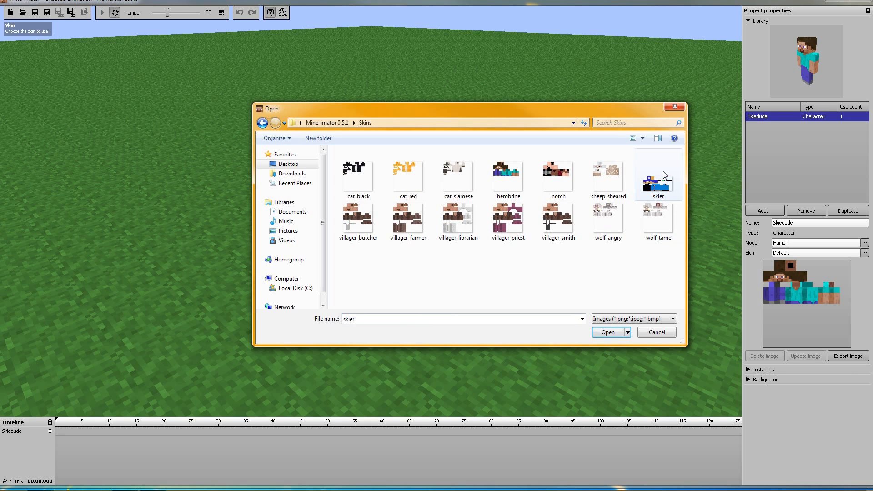
pyautogui.click(664, 175)
pyautogui.click(607, 333)
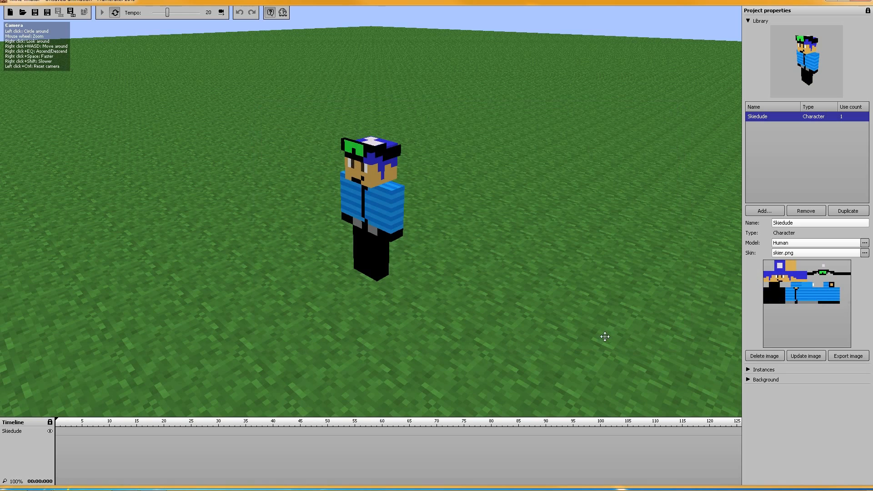
# Step: Load the skier image from the Skins folder as the character's skin again, overwriting the already added image
pyautogui.click(790, 255)
pyautogui.click(751, 291)
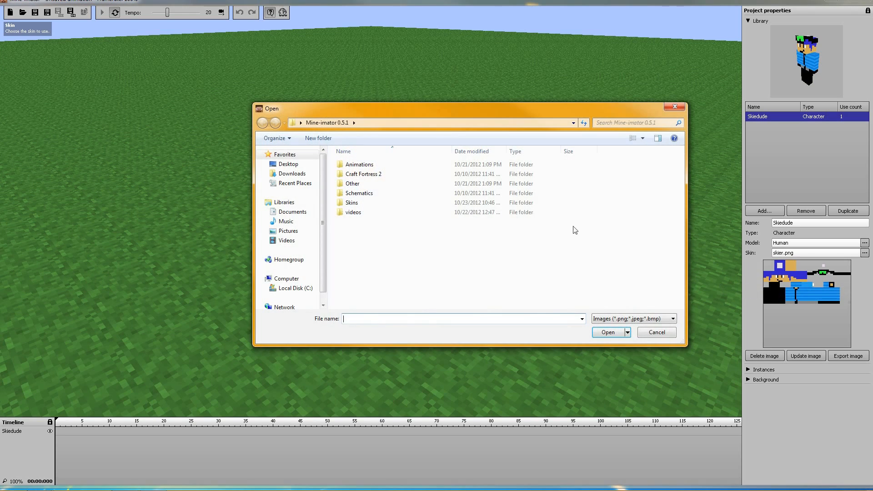
pyautogui.doubleClick(398, 204)
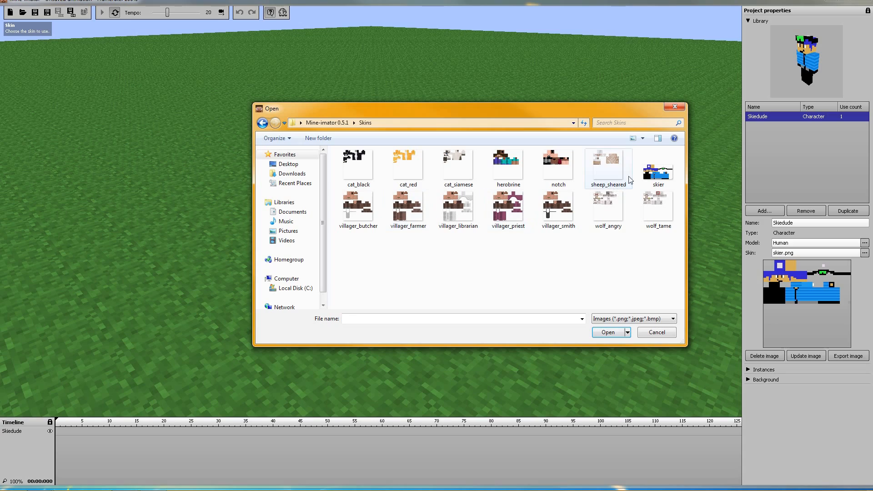
pyautogui.click(659, 174)
pyautogui.click(608, 332)
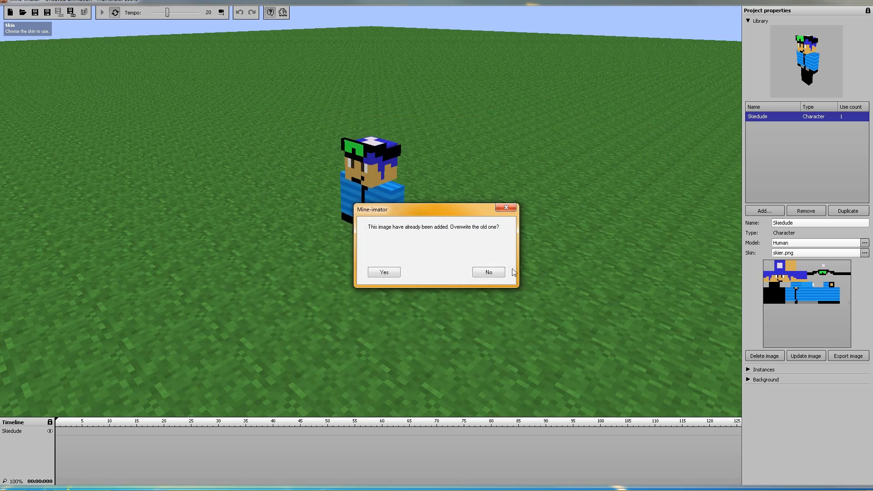
pyautogui.click(391, 273)
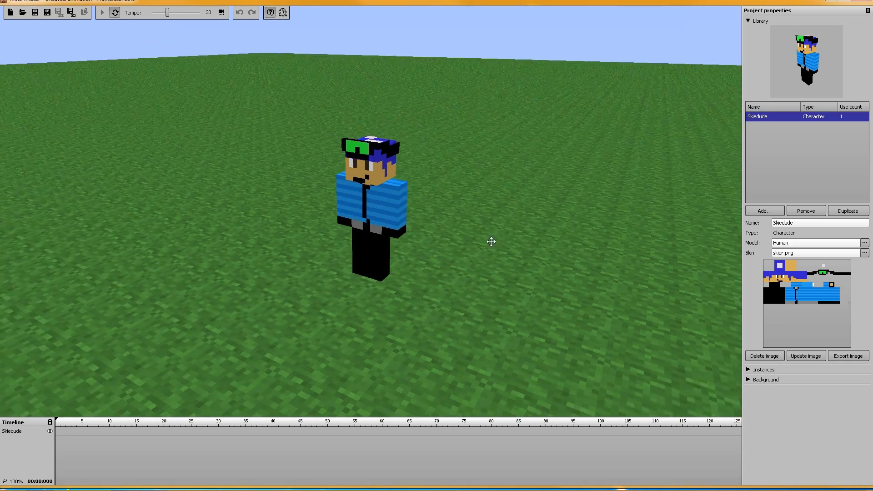
pyautogui.moveTo(491, 241); pyautogui.dragTo(515, 239)
# Step: Review the skin images available in the Skins folder and leave the file selection without choosing one
pyautogui.click(782, 255)
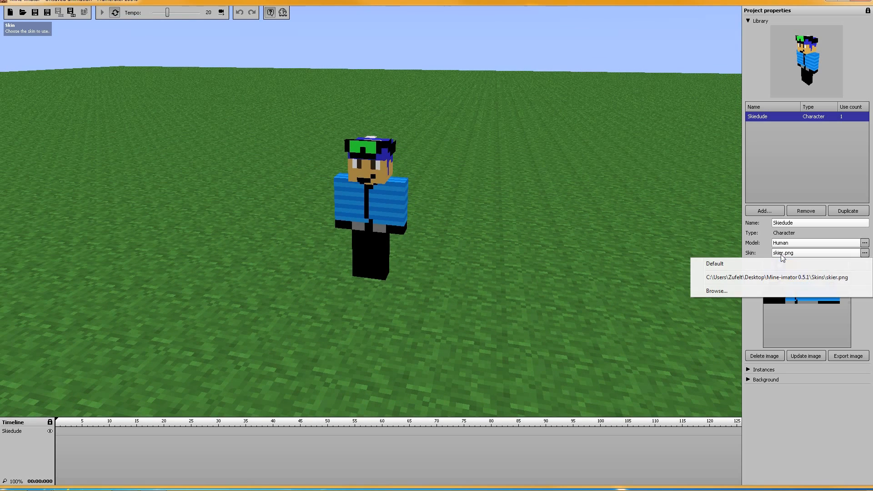
pyautogui.click(764, 291)
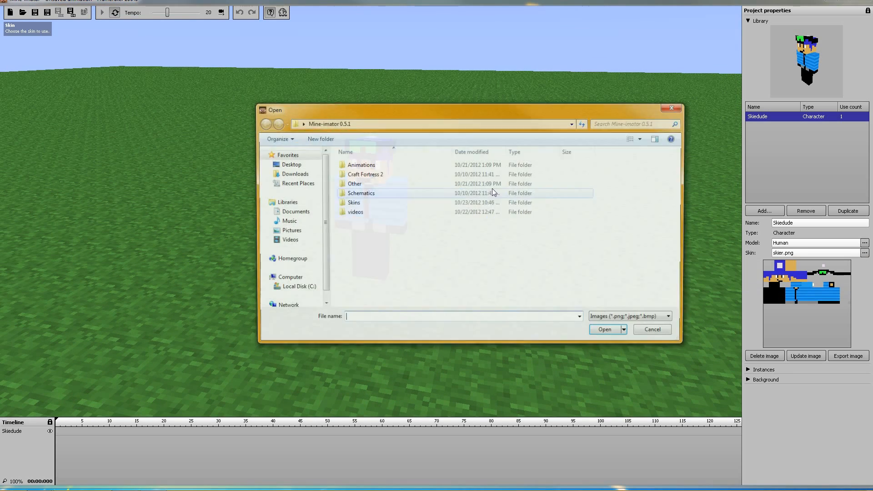
pyautogui.doubleClick(359, 203)
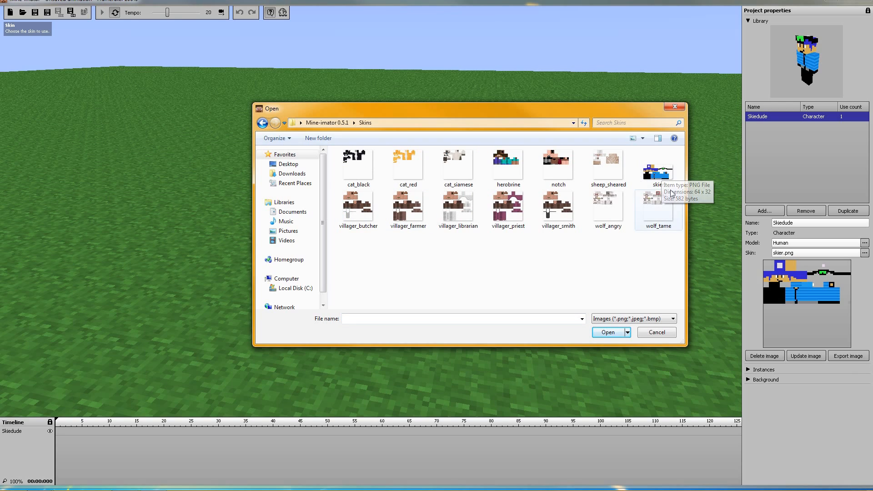
pyautogui.click(664, 336)
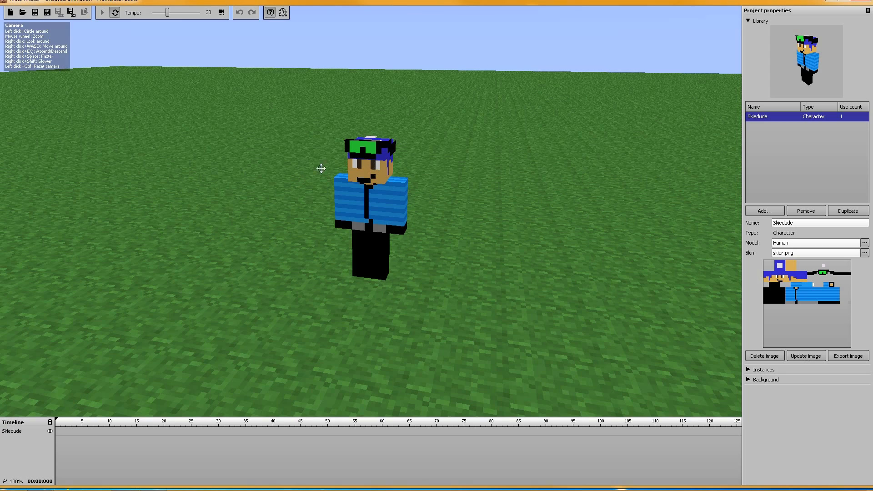
pyautogui.moveTo(442, 236); pyautogui.dragTo(458, 228)
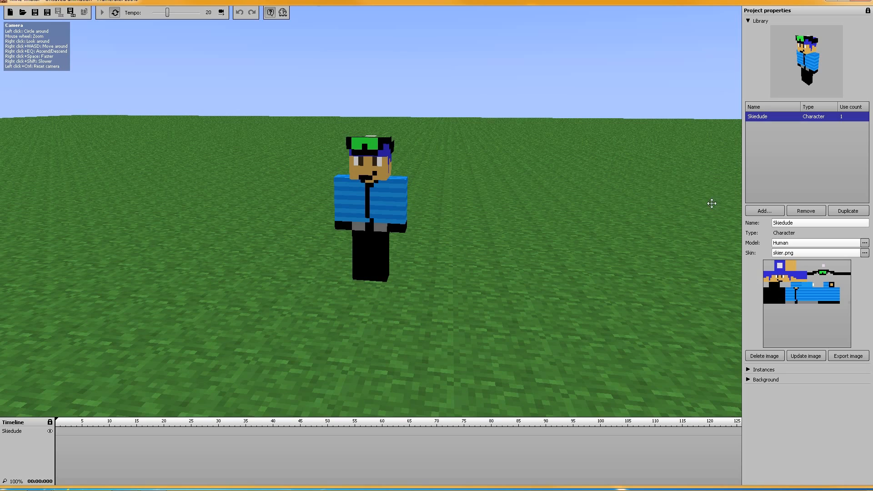
# Step: Add an item to the animation with the default item image and reselect the Skiedude character in the library
pyautogui.click(761, 212)
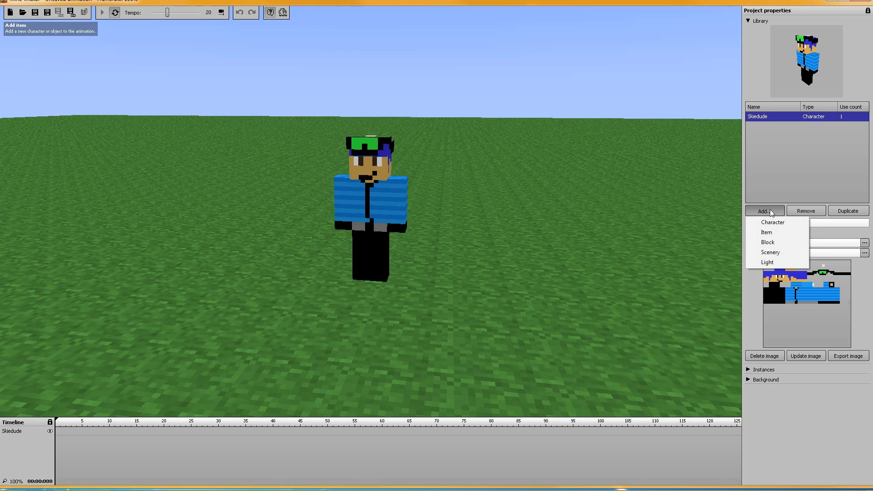
pyautogui.click(768, 233)
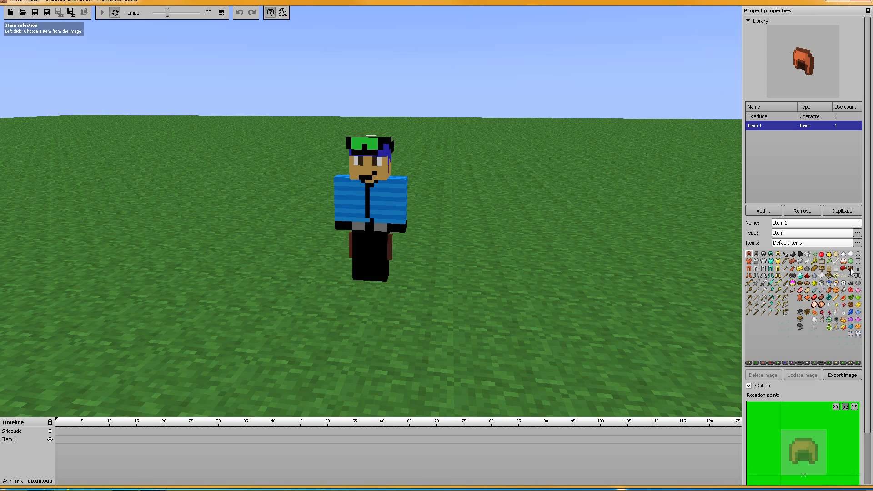
pyautogui.click(768, 119)
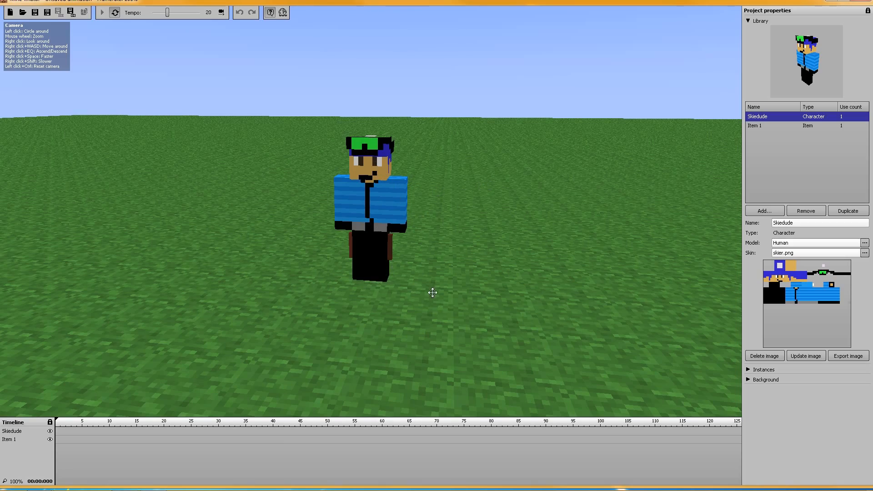
# Step: Create a Skiedude keyframe at frame 45 and move it to frame 0, and add an Item 1 keyframe at frame 0
pyautogui.moveTo(432, 293); pyautogui.dragTo(367, 245)
pyautogui.moveTo(431, 279)
pyautogui.mouseDown()
pyautogui.moveTo(676, 281)
pyautogui.moveTo(550, 265)
pyautogui.moveTo(440, 285)
pyautogui.mouseUp()
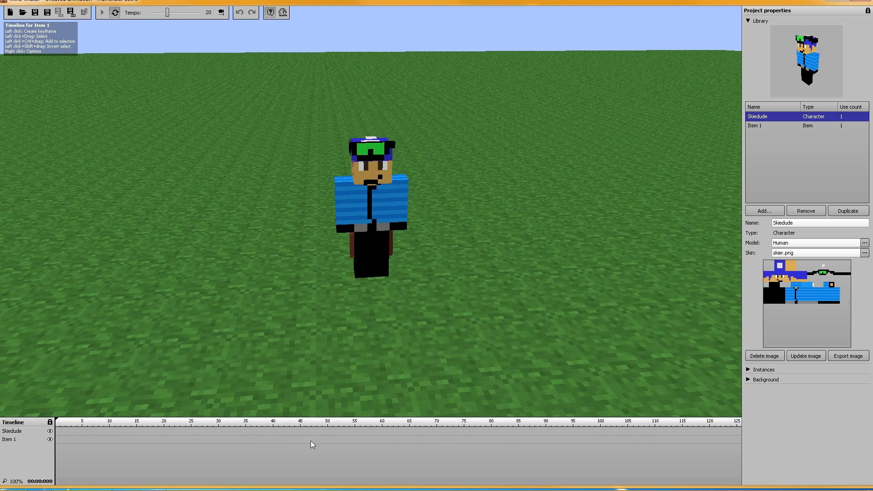
pyautogui.click(302, 430)
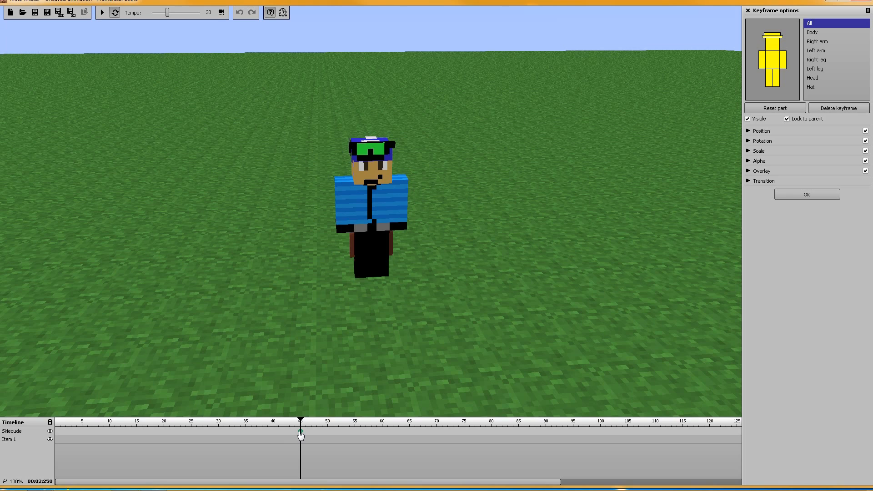
pyautogui.moveTo(300, 431); pyautogui.dragTo(56, 431)
pyautogui.click(56, 440)
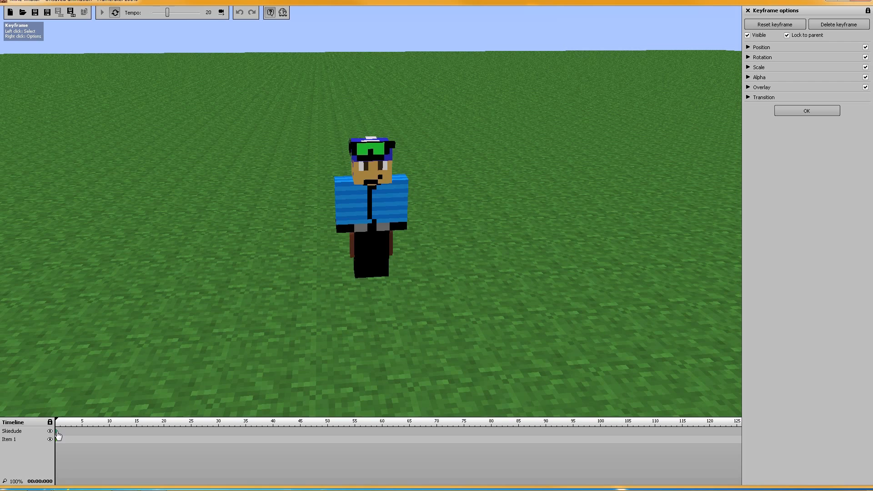
# Step: Open Skiedude's keyframe, examine its X, Y and Z position arrows from several angles, and collapse the position settings
pyautogui.click(57, 432)
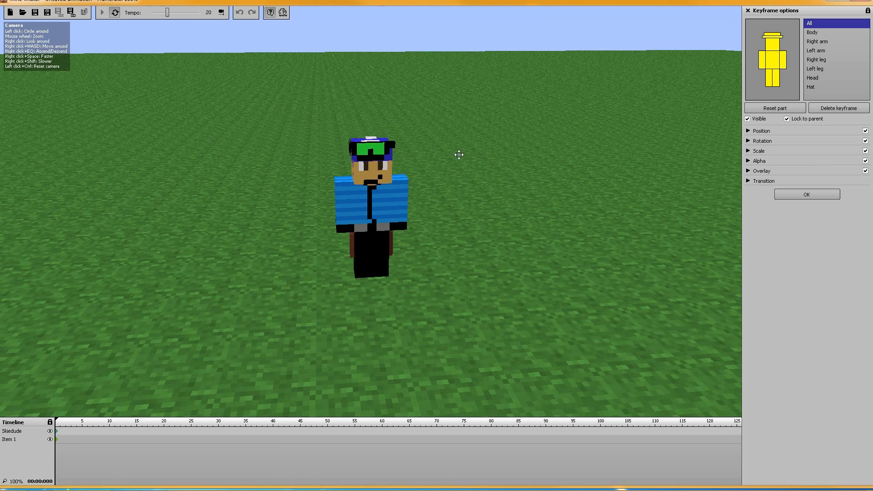
pyautogui.moveTo(479, 151); pyautogui.dragTo(571, 152)
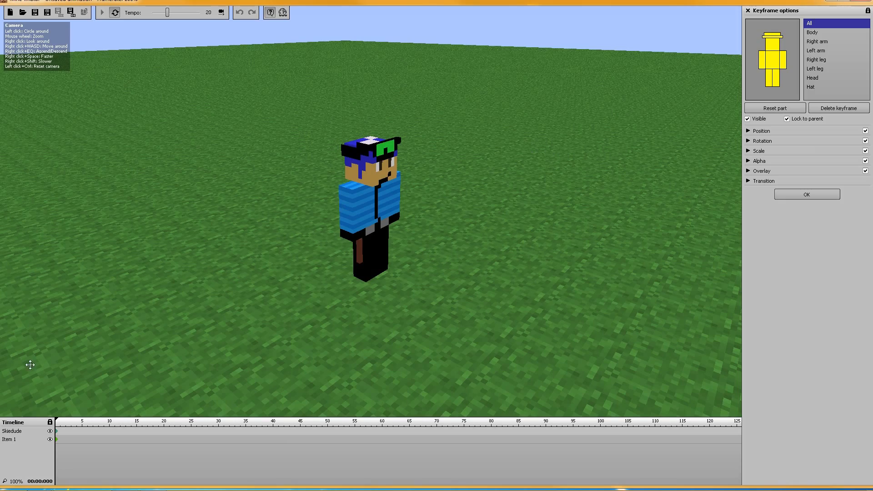
pyautogui.moveTo(538, 226); pyautogui.dragTo(606, 196)
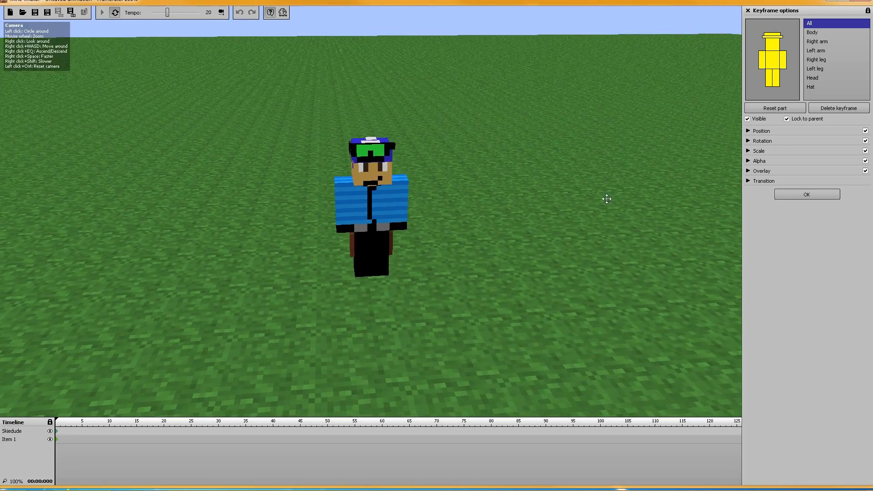
pyautogui.click(748, 131)
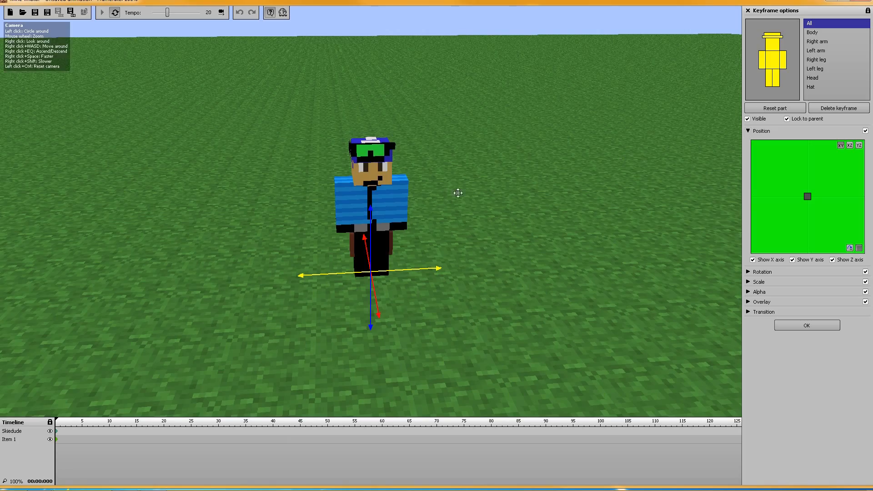
pyautogui.moveTo(458, 191); pyautogui.dragTo(671, 205)
pyautogui.moveTo(555, 242); pyautogui.dragTo(360, 276)
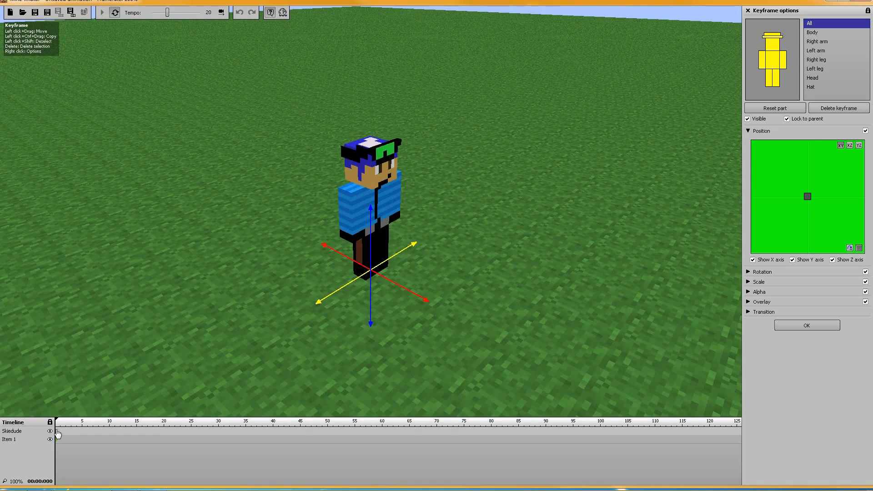
pyautogui.moveTo(552, 224); pyautogui.dragTo(657, 220)
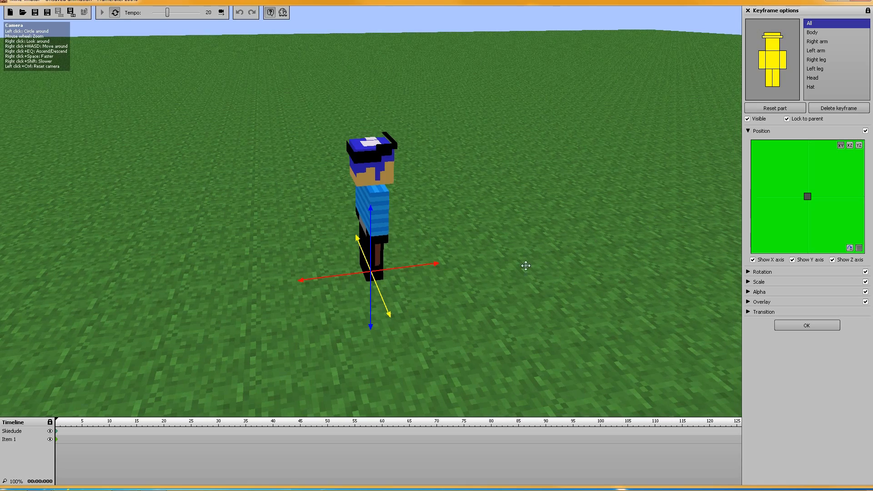
pyautogui.moveTo(518, 250); pyautogui.dragTo(427, 248)
pyautogui.click(753, 132)
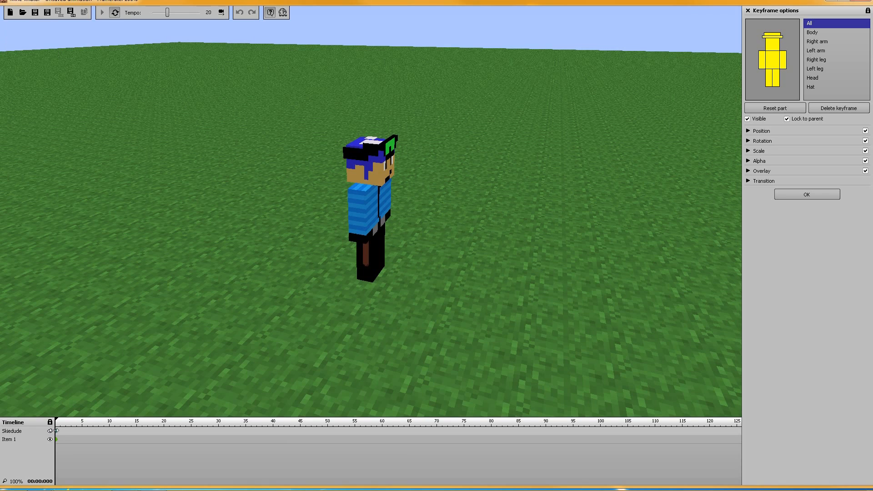
# Step: Move the Skiedude keyframe to frame 6 and the Item 1 keyframe to frame 3
pyautogui.moveTo(58, 435); pyautogui.dragTo(91, 435)
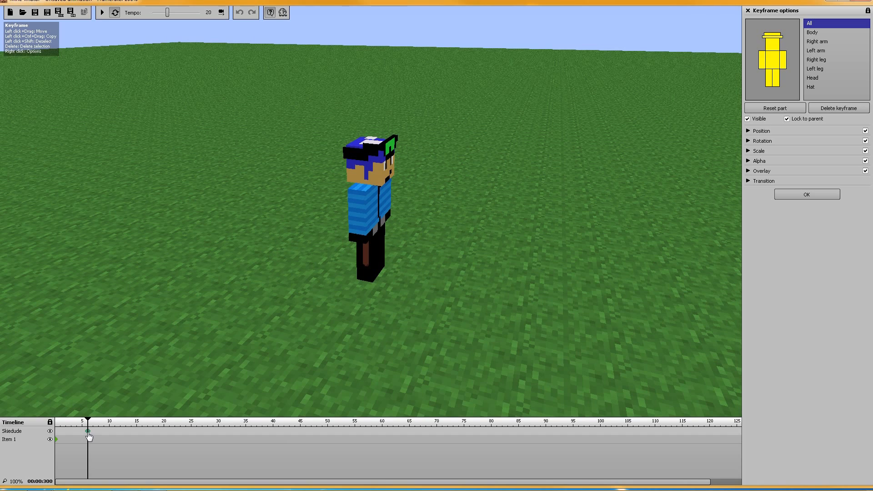
pyautogui.click(56, 439)
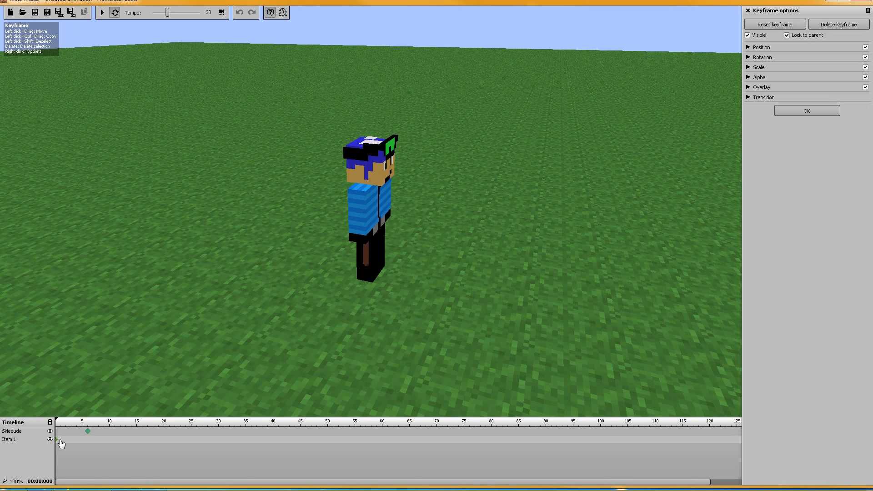
pyautogui.click(88, 430)
pyautogui.moveTo(87, 425); pyautogui.dragTo(105, 425)
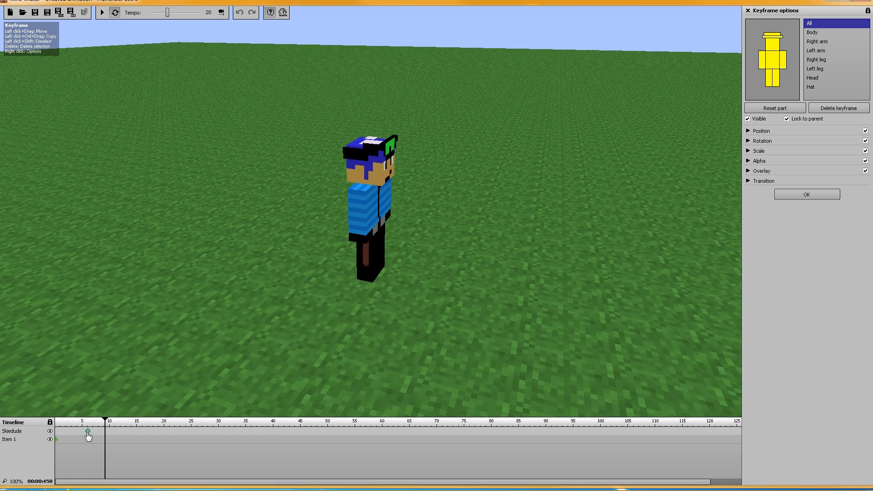
pyautogui.moveTo(57, 439); pyautogui.dragTo(72, 440)
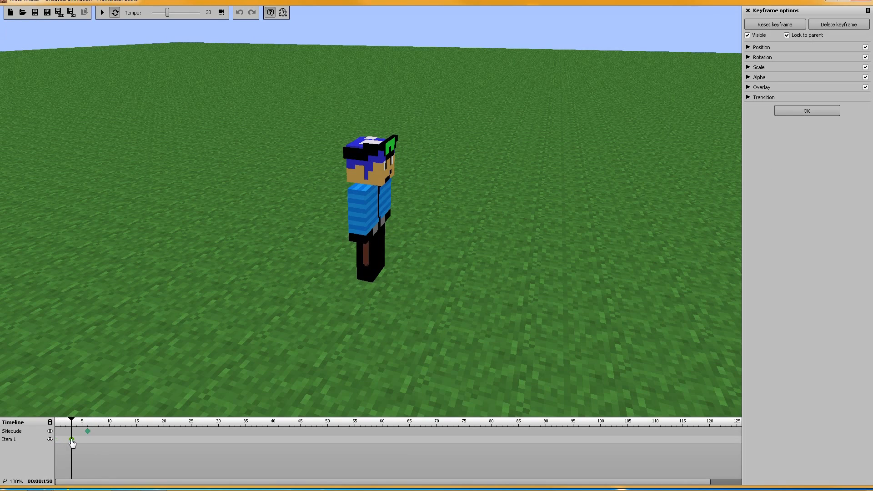
pyautogui.click(123, 430)
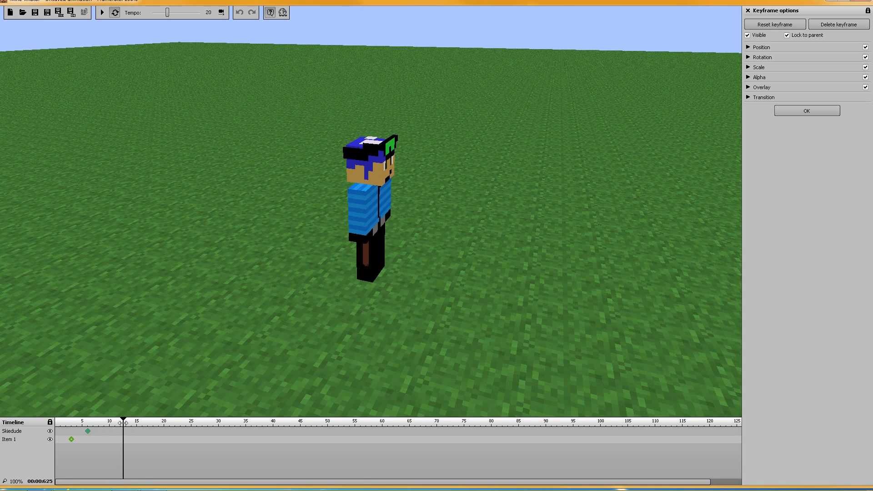
# Step: Box-select the Skiedude and Item 1 keyframes together, and clear the selection
pyautogui.click(106, 465)
pyautogui.moveTo(108, 433); pyautogui.dragTo(51, 426)
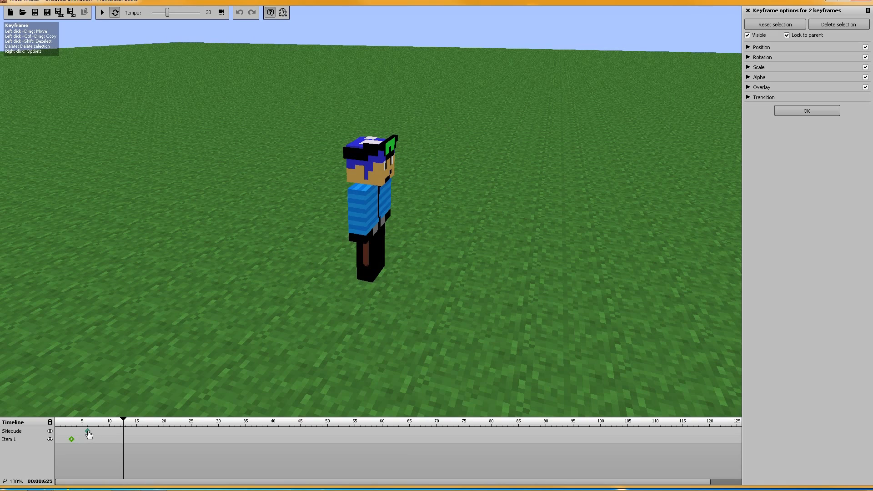
pyautogui.click(72, 439)
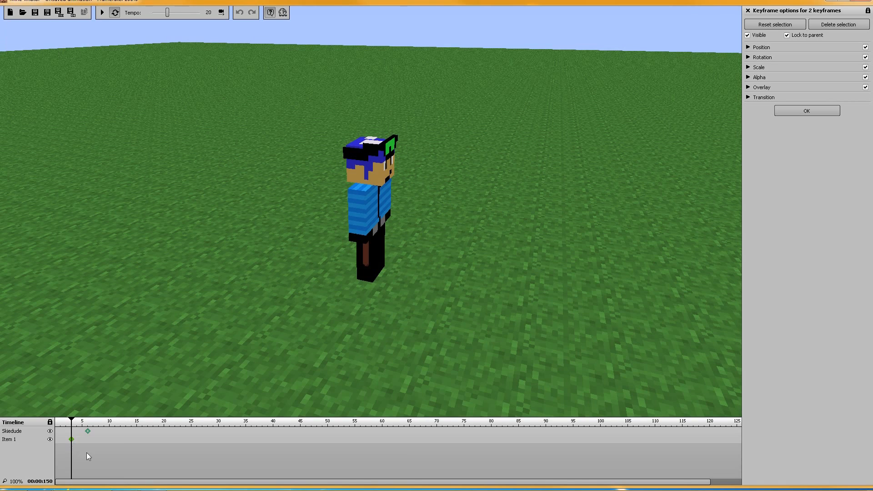
pyautogui.click(104, 452)
# Step: Select the Skiedude and Item 1 keyframes together and move them along the timeline, placing both at frame 0
pyautogui.click(71, 439)
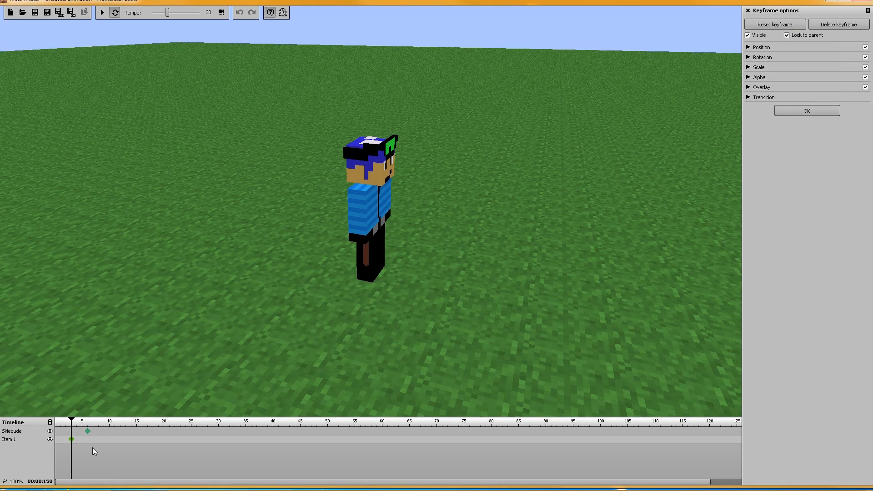
pyautogui.keyDown('shift'); pyautogui.click(87, 431); pyautogui.keyUp('shift')
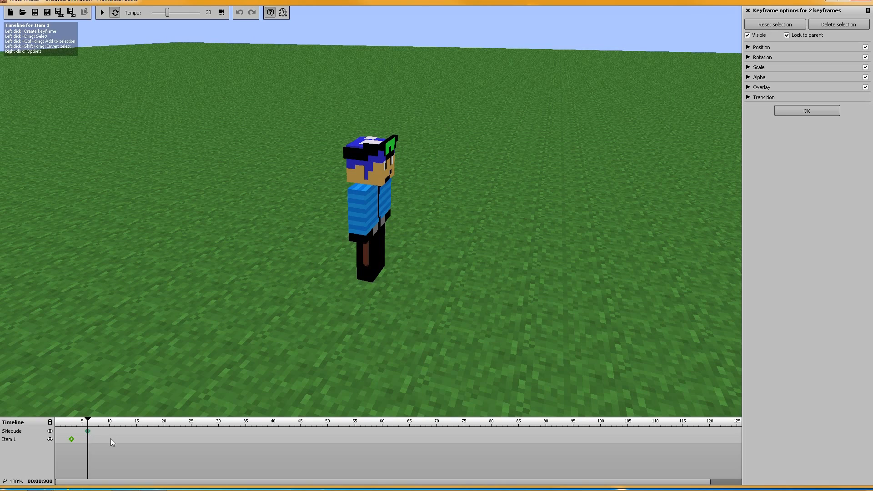
pyautogui.moveTo(89, 422); pyautogui.dragTo(53, 440)
pyautogui.click(71, 431)
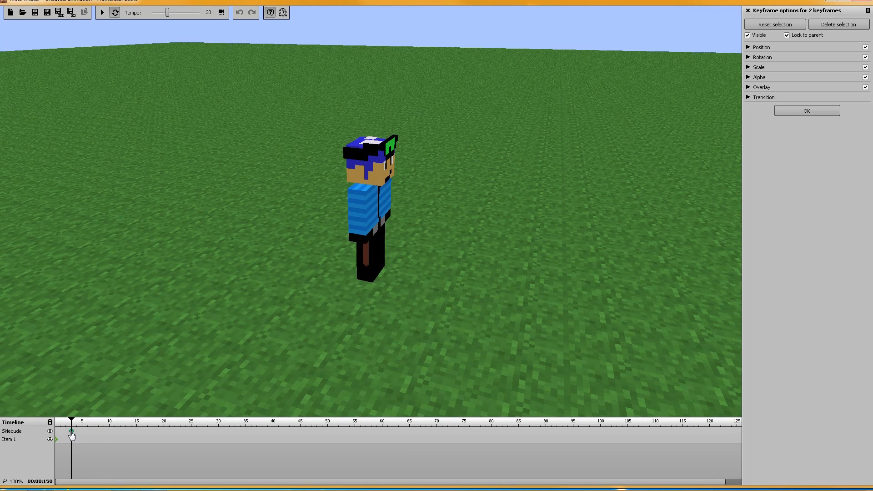
pyautogui.moveTo(71, 436); pyautogui.dragTo(148, 458)
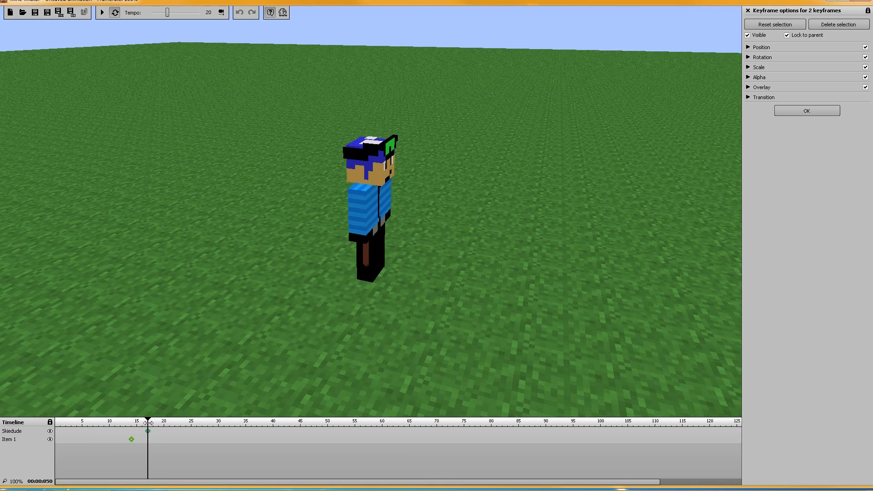
pyautogui.moveTo(148, 421); pyautogui.dragTo(52, 441)
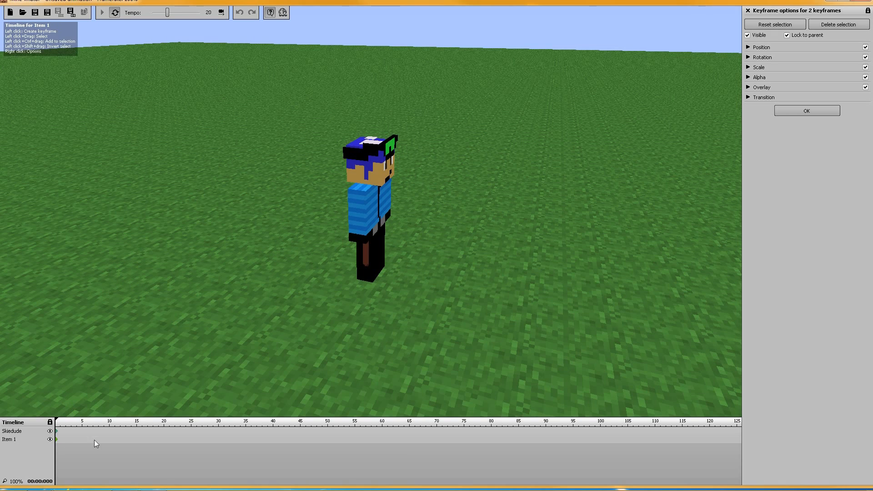
# Step: Create an extra Item 1 keyframe at frame 3 and delete it
pyautogui.click(71, 439)
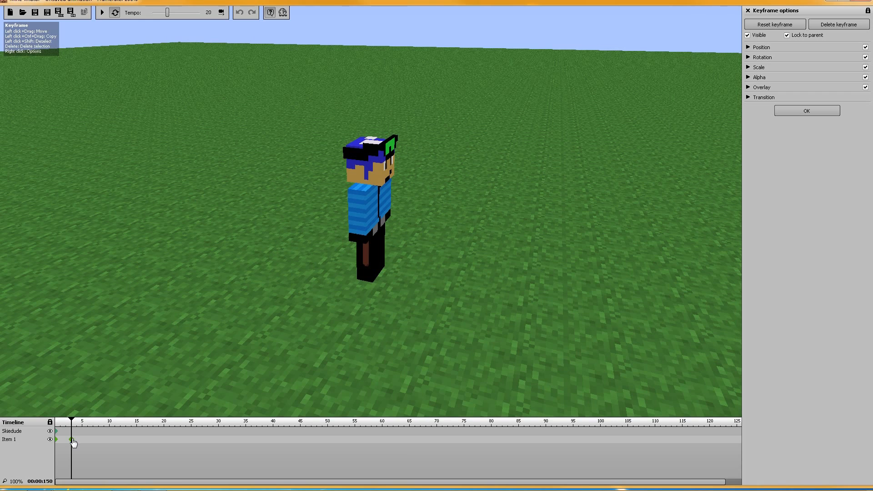
pyautogui.rightClick(71, 440)
pyautogui.click(85, 446)
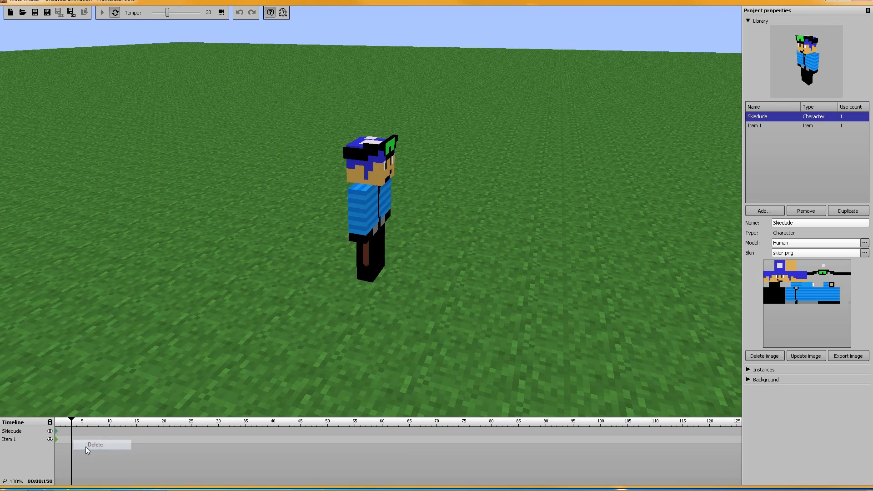
# Step: Open the Skiedude keyframe at frame 0 for editing and expand its position controls for the whole character
pyautogui.click(57, 431)
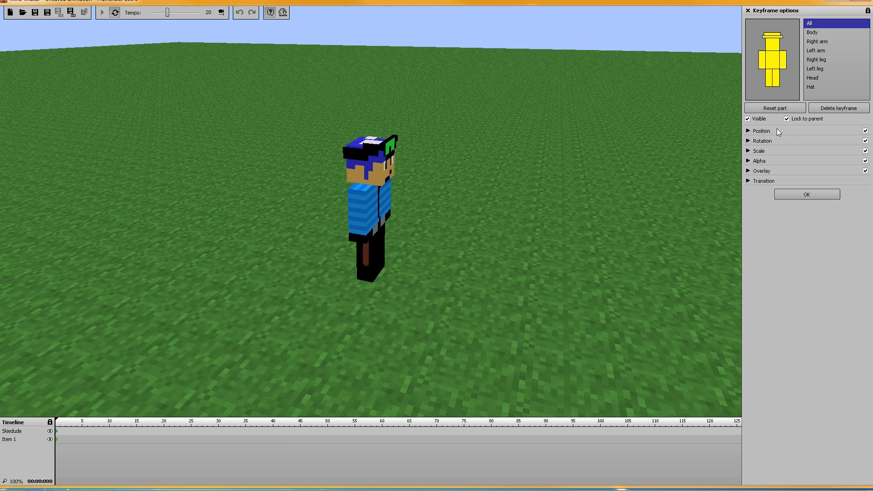
pyautogui.moveTo(482, 201); pyautogui.dragTo(419, 197)
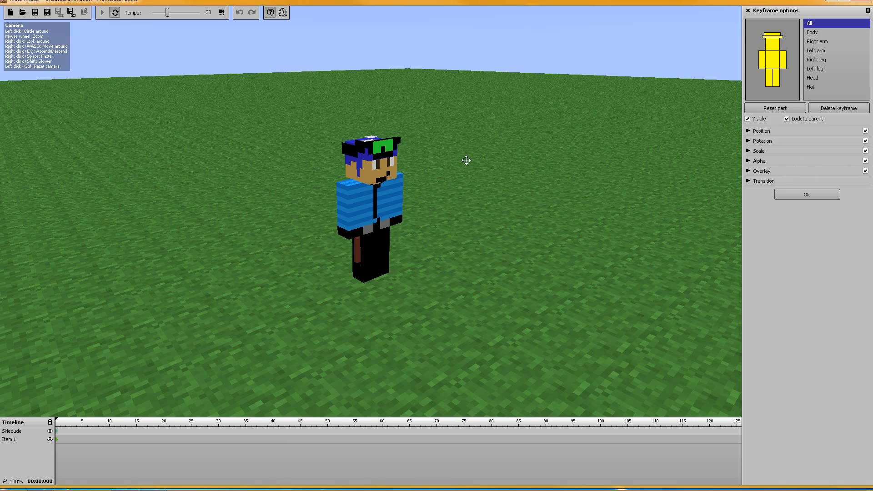
pyautogui.moveTo(465, 162); pyautogui.dragTo(393, 158)
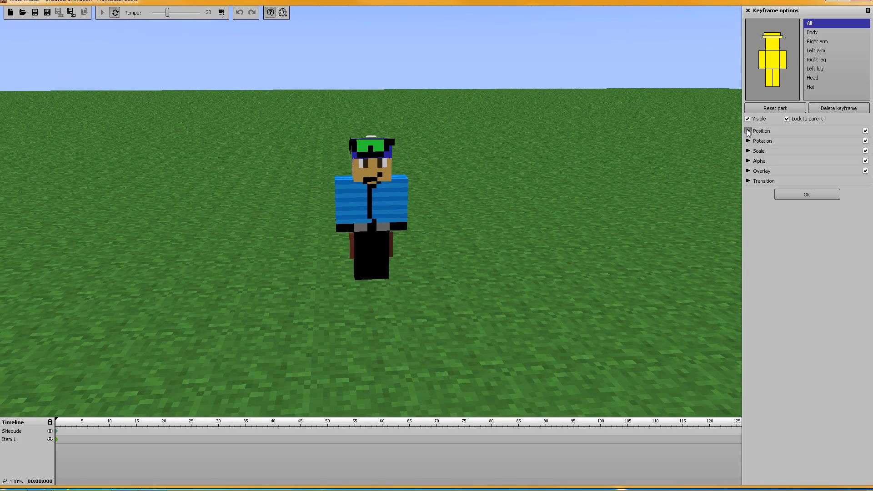
pyautogui.click(748, 131)
pyautogui.moveTo(607, 185); pyautogui.dragTo(473, 228)
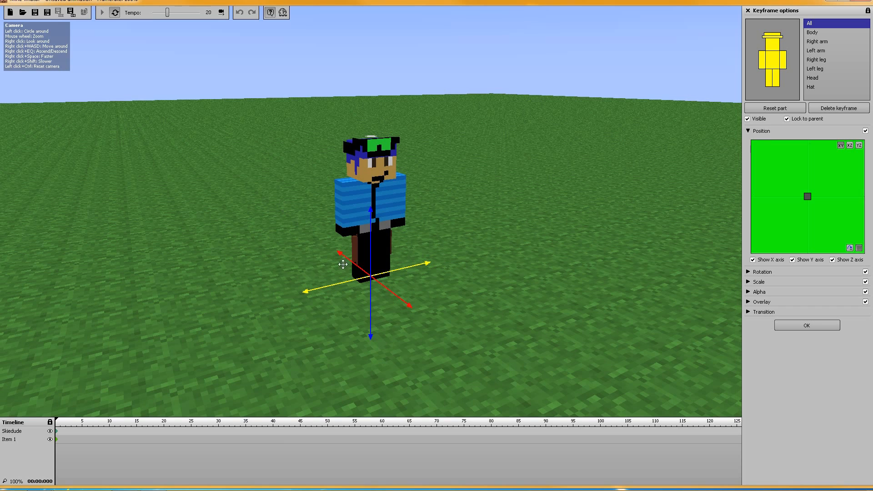
pyautogui.moveTo(571, 302); pyautogui.dragTo(534, 302)
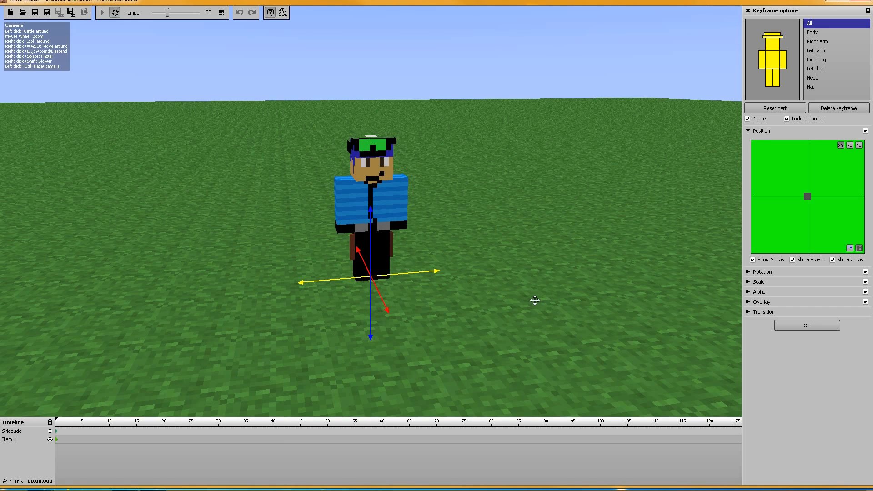
pyautogui.moveTo(542, 292)
pyautogui.mouseDown()
pyautogui.moveTo(534, 272)
pyautogui.moveTo(640, 276)
pyautogui.moveTo(528, 286)
pyautogui.mouseUp()
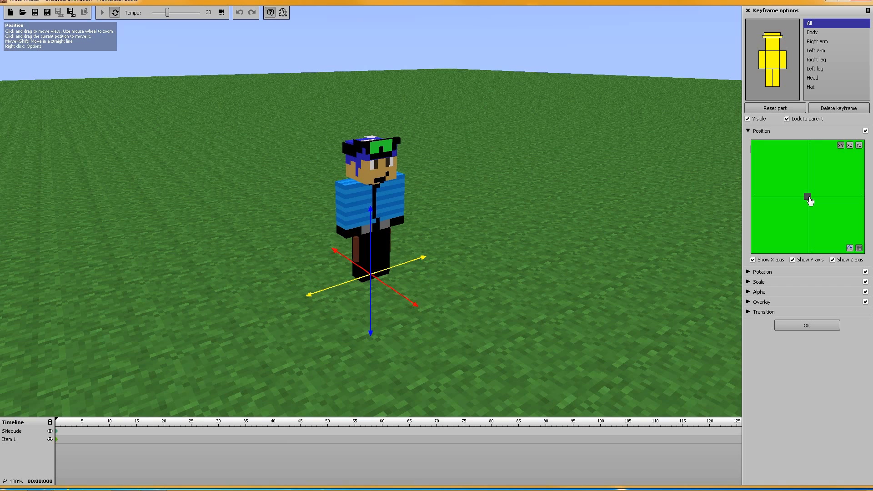
# Step: Hide the X axis handle and move the whole character clear of the item on the XY position grid
pyautogui.moveTo(810, 201)
pyautogui.mouseDown()
pyautogui.moveTo(809, 191)
pyautogui.moveTo(839, 200)
pyautogui.moveTo(763, 196)
pyautogui.moveTo(842, 198)
pyautogui.moveTo(800, 200)
pyautogui.moveTo(806, 152)
pyautogui.moveTo(806, 200)
pyautogui.moveTo(859, 202)
pyautogui.moveTo(783, 174)
pyautogui.moveTo(803, 231)
pyautogui.moveTo(775, 179)
pyautogui.moveTo(821, 212)
pyautogui.moveTo(800, 187)
pyautogui.moveTo(812, 203)
pyautogui.mouseUp()
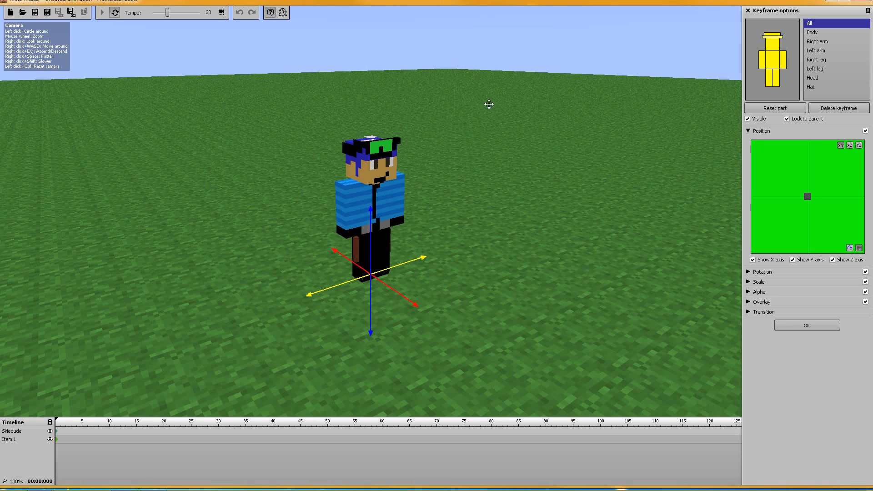
pyautogui.moveTo(803, 206); pyautogui.dragTo(807, 219)
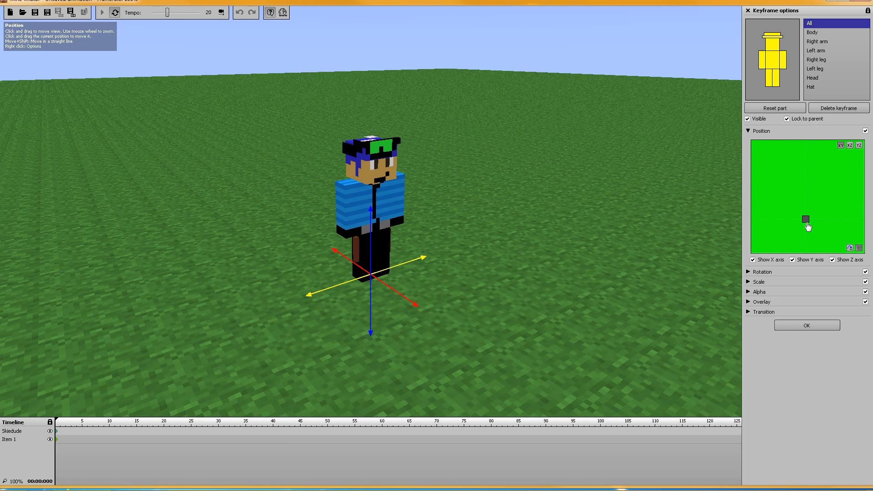
pyautogui.scroll(8, 806, 223)
pyautogui.scroll(5, 795, 209)
pyautogui.scroll(-5, 814, 196)
pyautogui.click(783, 260)
pyautogui.moveTo(790, 221)
pyautogui.mouseDown()
pyautogui.moveTo(859, 219)
pyautogui.moveTo(784, 220)
pyautogui.mouseUp()
pyautogui.scroll(5, 783, 216)
pyautogui.scroll(-10, 783, 216)
pyautogui.moveTo(783, 219)
pyautogui.mouseDown()
pyautogui.moveTo(862, 220)
pyautogui.moveTo(784, 221)
pyautogui.mouseUp()
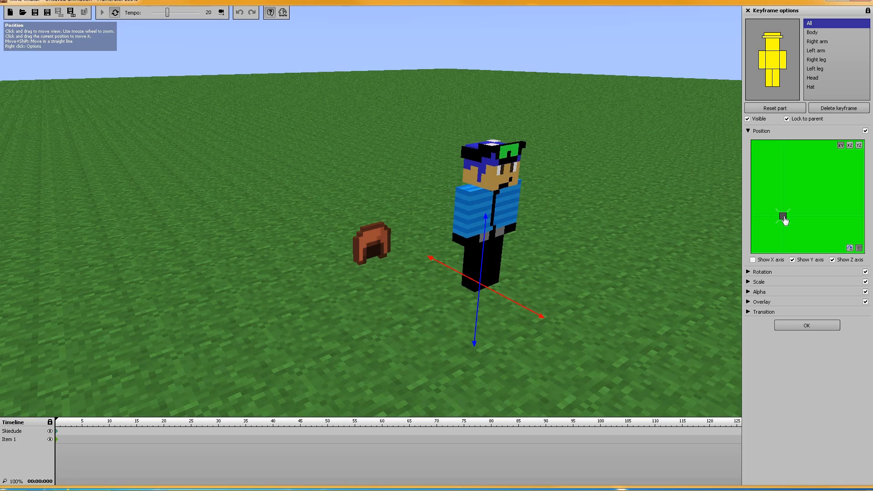
pyautogui.moveTo(785, 221); pyautogui.dragTo(785, 221)
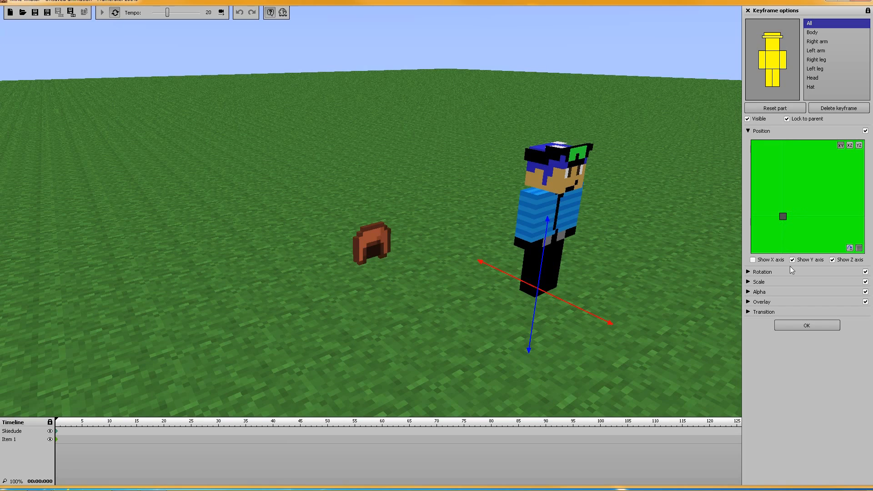
# Step: Hide the Z axis handle and move the character back to the item on the XY position grid
pyautogui.click(833, 260)
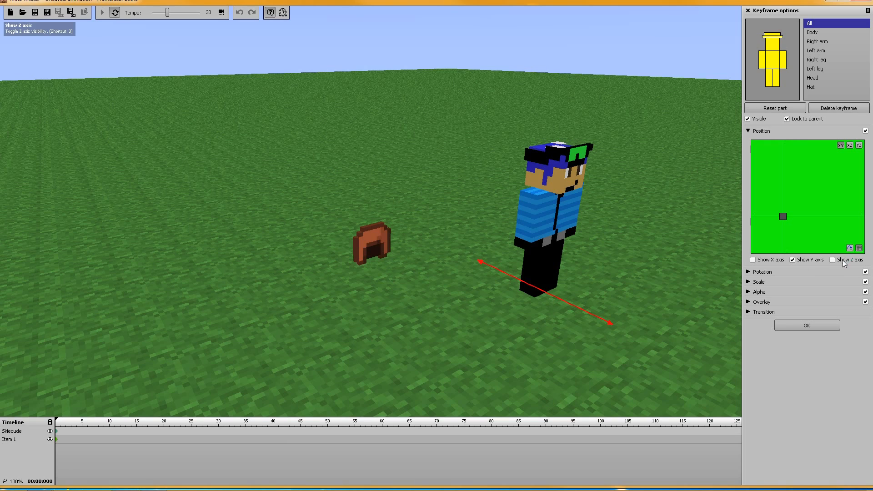
pyautogui.moveTo(680, 228); pyautogui.dragTo(669, 226)
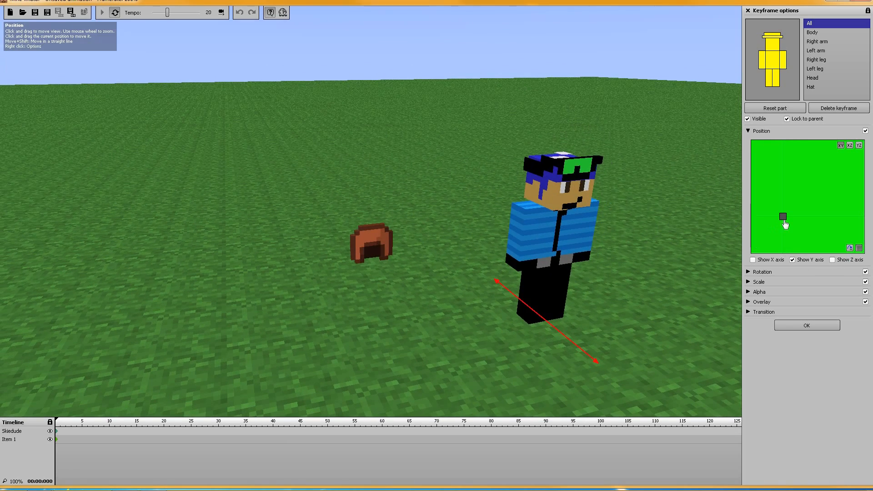
pyautogui.moveTo(784, 219)
pyautogui.mouseDown()
pyautogui.moveTo(804, 208)
pyautogui.moveTo(789, 193)
pyautogui.moveTo(766, 225)
pyautogui.moveTo(792, 221)
pyautogui.moveTo(783, 211)
pyautogui.mouseUp()
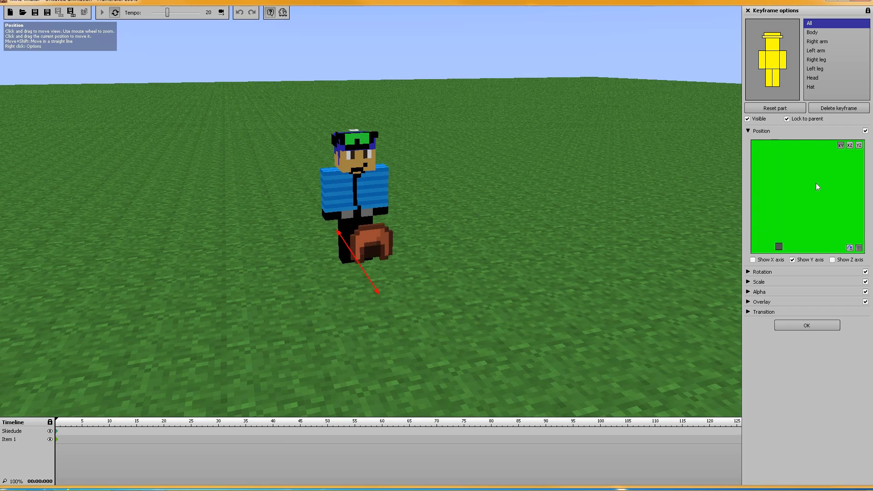
pyautogui.moveTo(816, 182)
pyautogui.mouseDown()
pyautogui.moveTo(825, 171)
pyautogui.moveTo(746, 211)
pyautogui.moveTo(750, 176)
pyautogui.moveTo(809, 162)
pyautogui.moveTo(762, 143)
pyautogui.moveTo(771, 160)
pyautogui.mouseUp()
pyautogui.moveTo(807, 210); pyautogui.dragTo(808, 241)
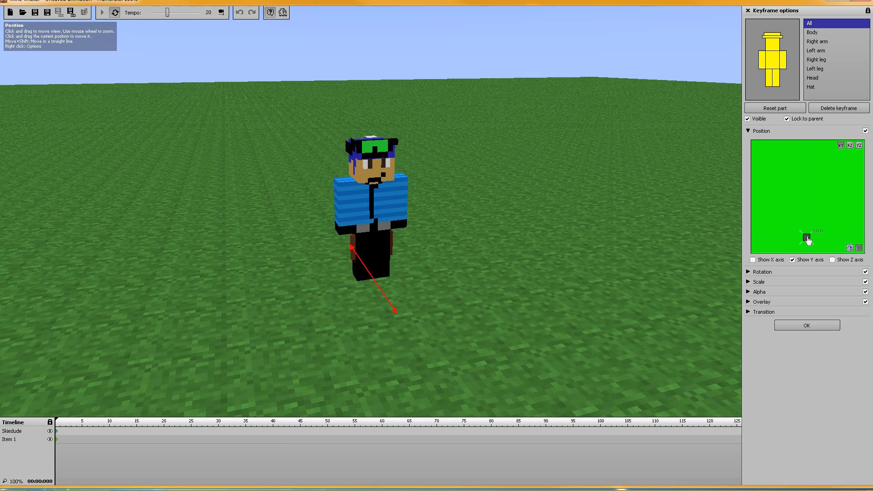
# Step: Show the X and Z axis handles again, and hide both so only the Y axis handle is displayed
pyautogui.click(753, 260)
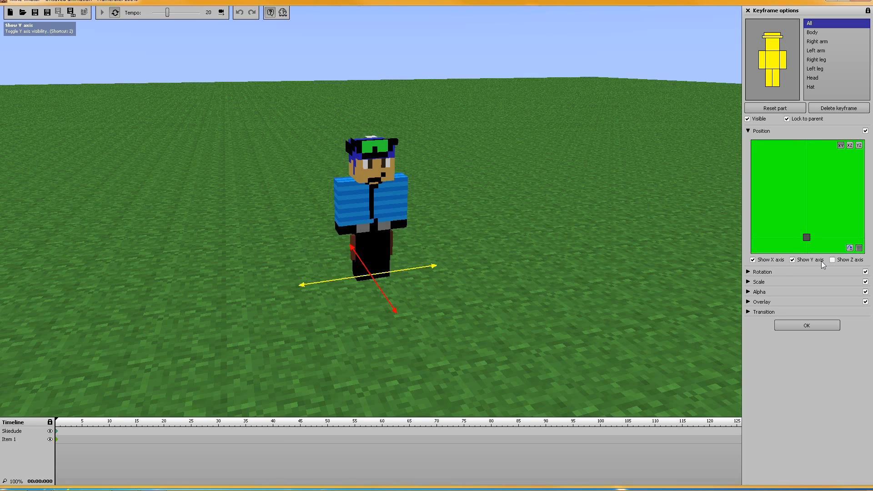
pyautogui.click(833, 260)
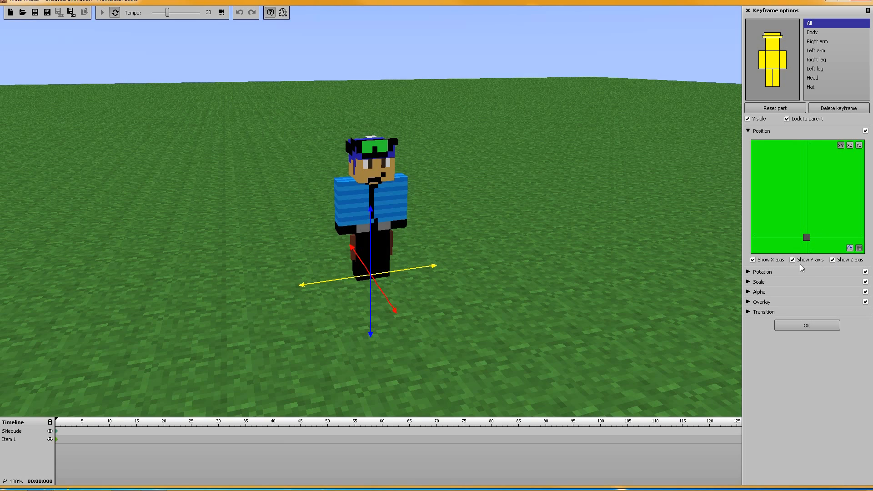
pyautogui.click(753, 260)
pyautogui.click(833, 260)
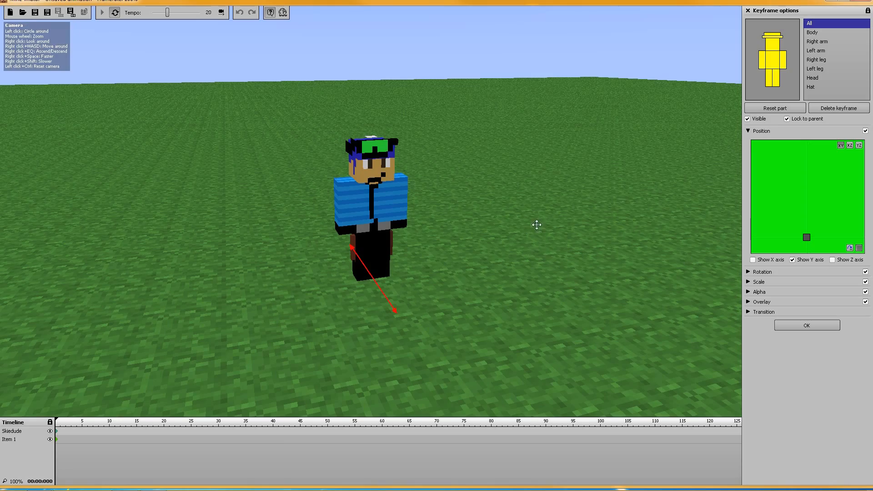
# Step: Move the character backward along the Y axis with its handle until it stands behind the item
pyautogui.moveTo(536, 224); pyautogui.dragTo(664, 259, button='middle')
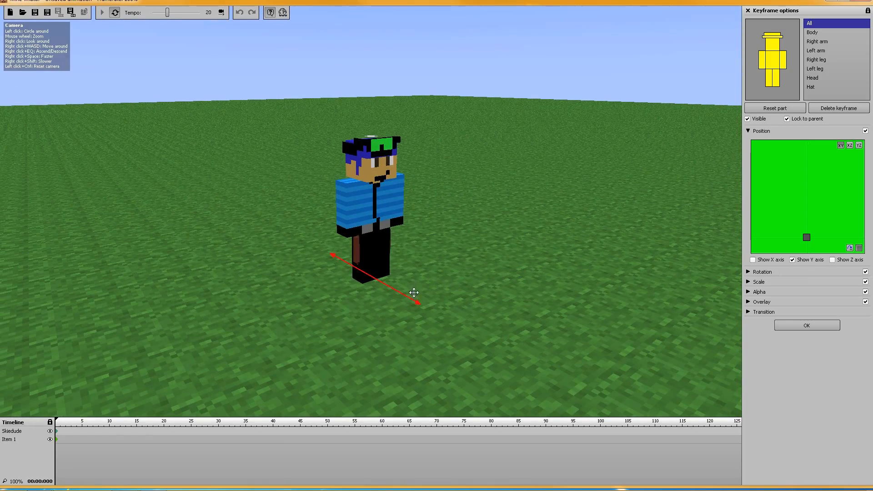
pyautogui.moveTo(414, 292); pyautogui.dragTo(387, 285)
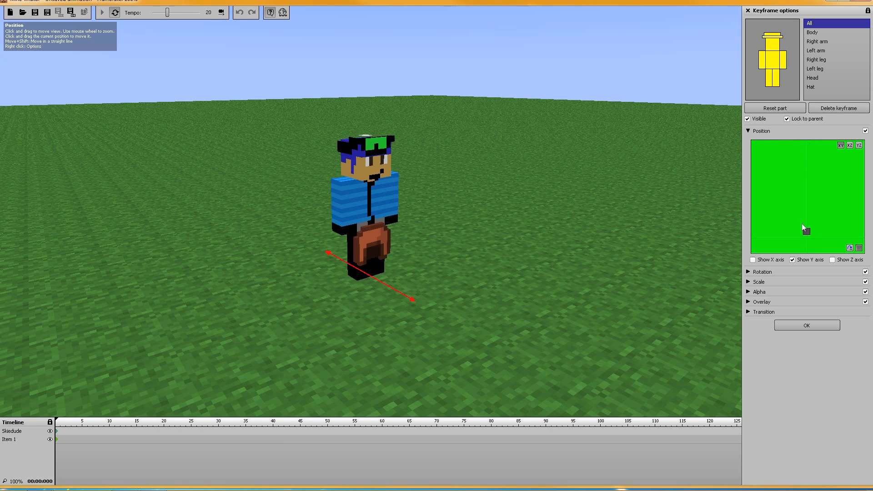
pyautogui.moveTo(803, 234)
pyautogui.mouseDown()
pyautogui.moveTo(795, 233)
pyautogui.moveTo(806, 234)
pyautogui.mouseUp()
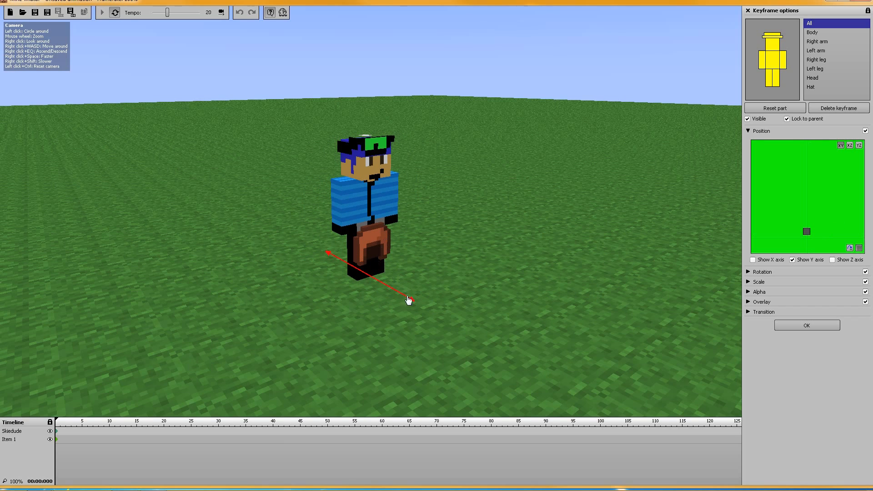
pyautogui.moveTo(415, 306)
pyautogui.mouseDown()
pyautogui.moveTo(589, 378)
pyautogui.moveTo(244, 253)
pyautogui.moveTo(402, 311)
pyautogui.mouseUp()
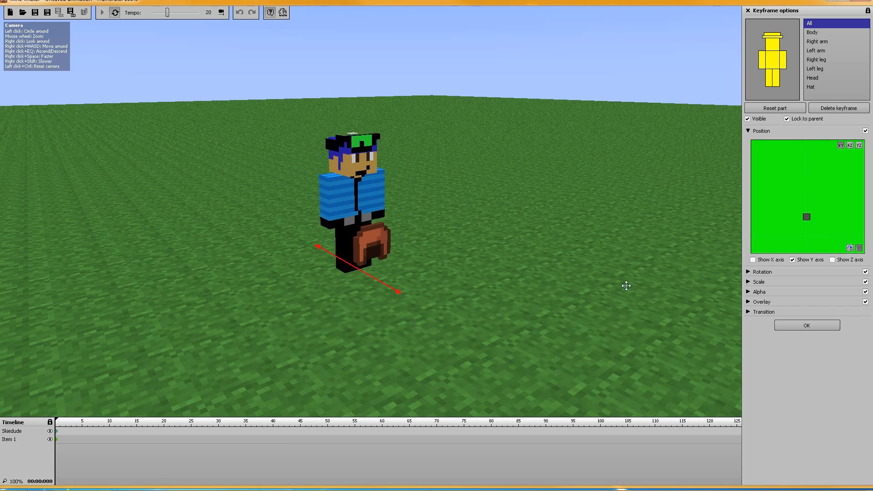
# Step: Show the X and Z axis handles and move the character along the Y and X axes to a spot behind and beside the item
pyautogui.click(753, 260)
pyautogui.click(833, 260)
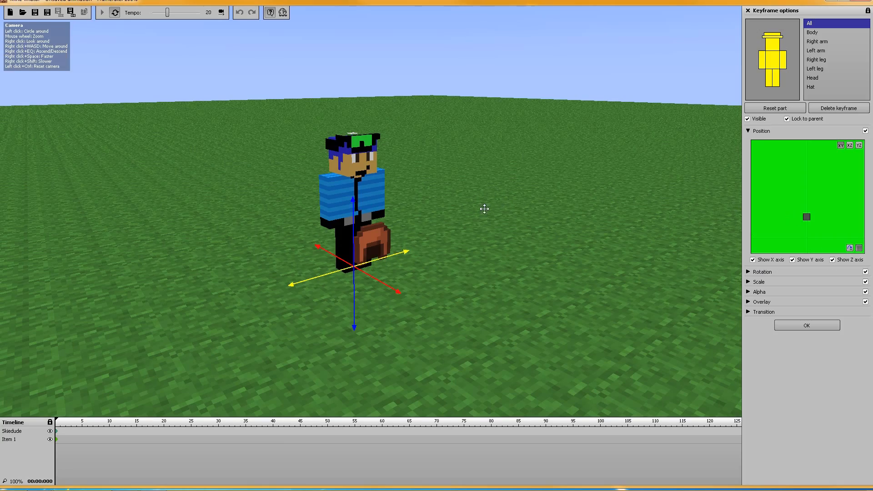
pyautogui.moveTo(478, 209); pyautogui.dragTo(504, 223)
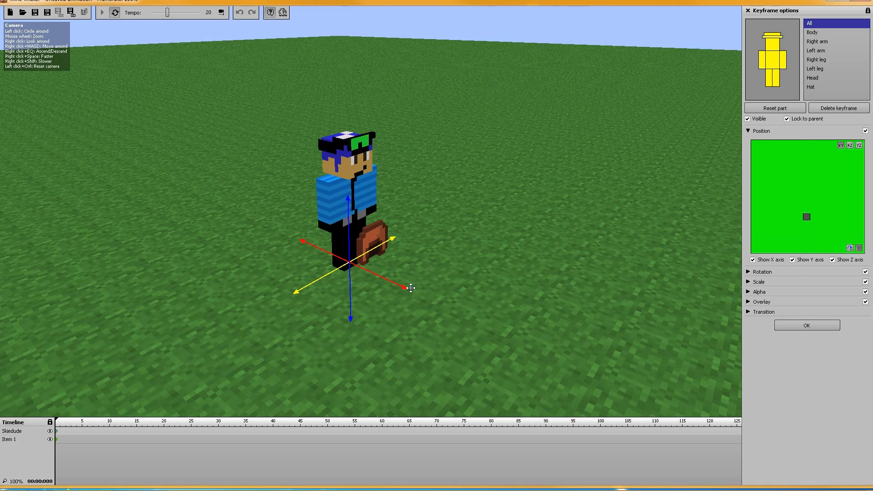
pyautogui.moveTo(405, 288); pyautogui.dragTo(424, 302)
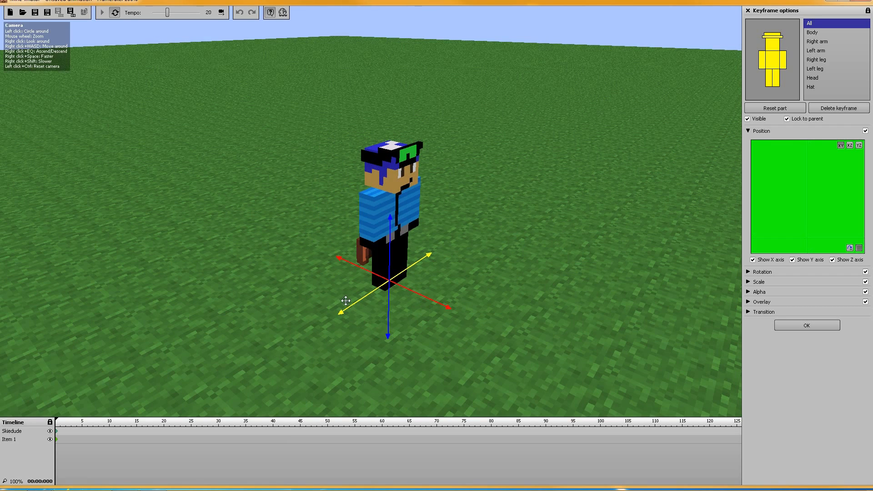
pyautogui.moveTo(341, 313); pyautogui.dragTo(309, 332)
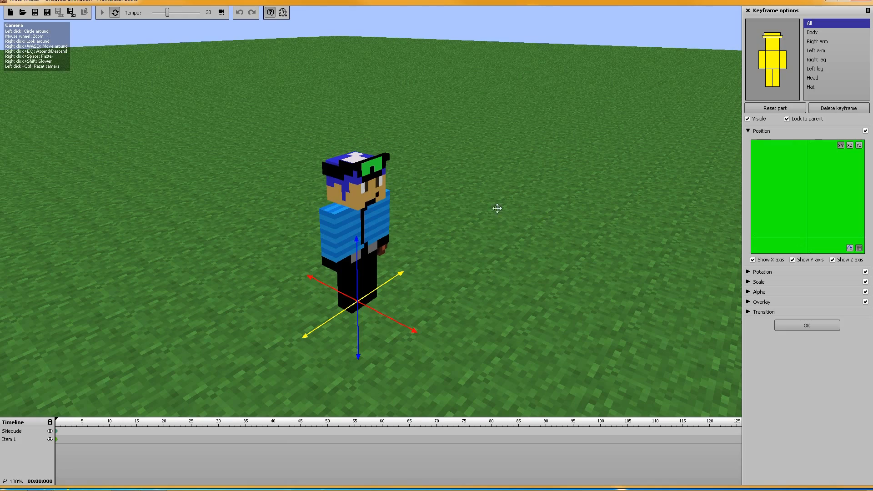
pyautogui.moveTo(581, 216); pyautogui.dragTo(463, 230)
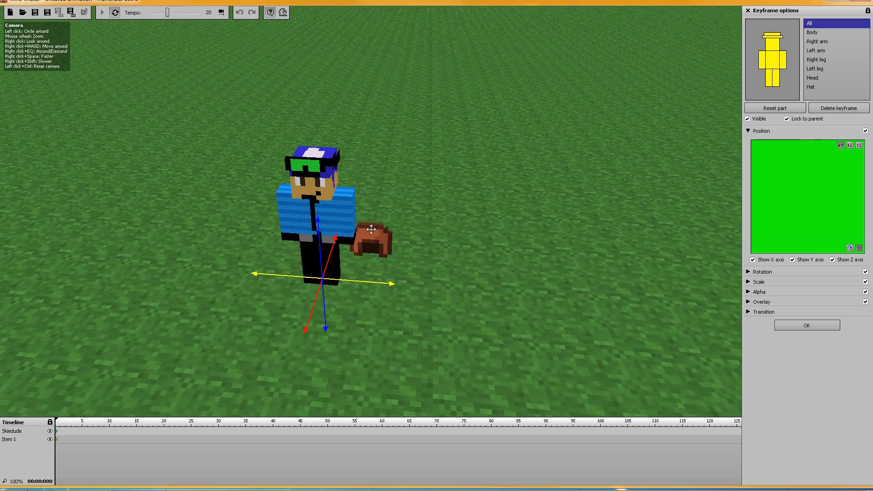
pyautogui.moveTo(310, 325)
pyautogui.mouseDown()
pyautogui.moveTo(223, 490)
pyautogui.moveTo(290, 233)
pyautogui.mouseUp()
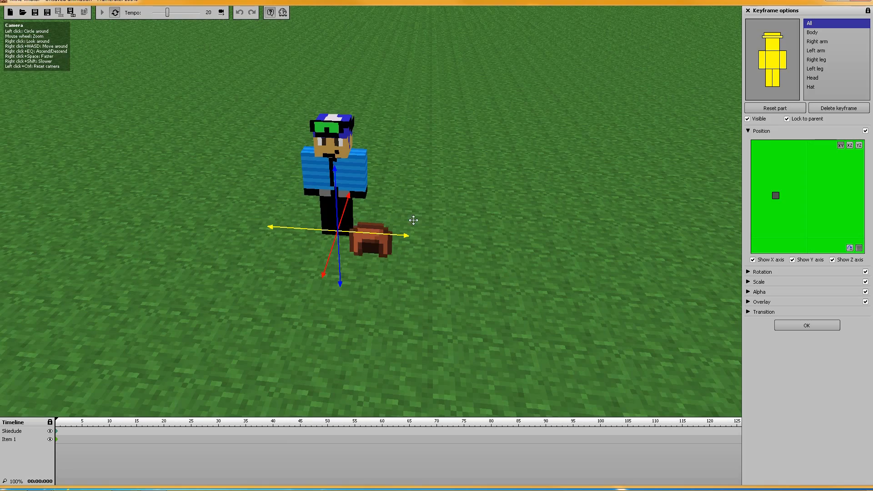
# Step: Move the character along the X axis from a far-out view so that it stands directly behind the item
pyautogui.scroll(3, 431, 219)
pyautogui.scroll(-8, 430, 219)
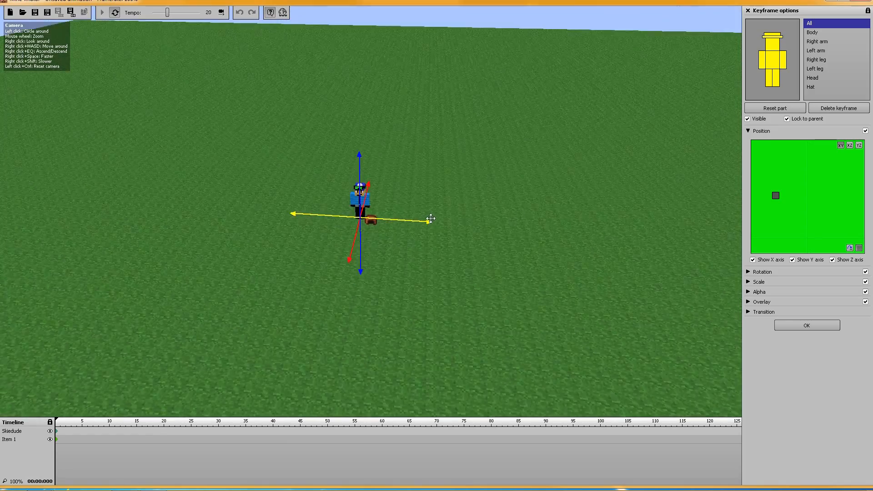
pyautogui.scroll(-5, 431, 218)
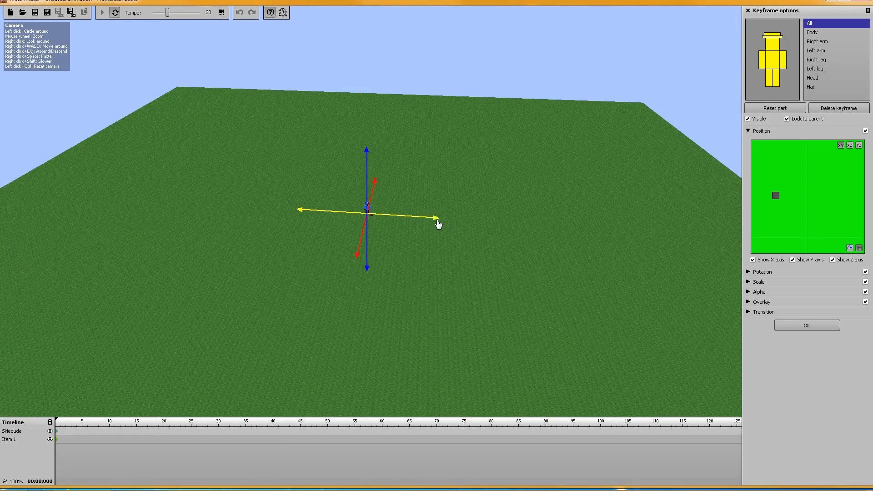
pyautogui.moveTo(438, 224); pyautogui.dragTo(369, 219)
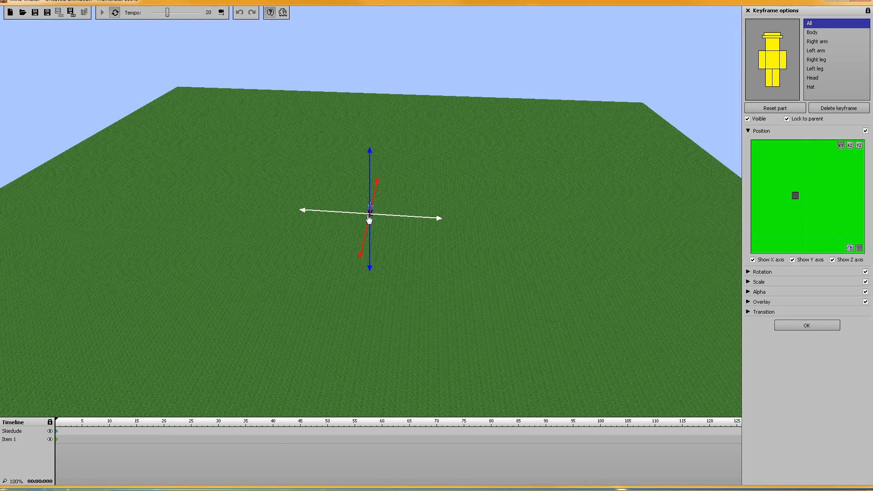
pyautogui.scroll(6, 368, 208)
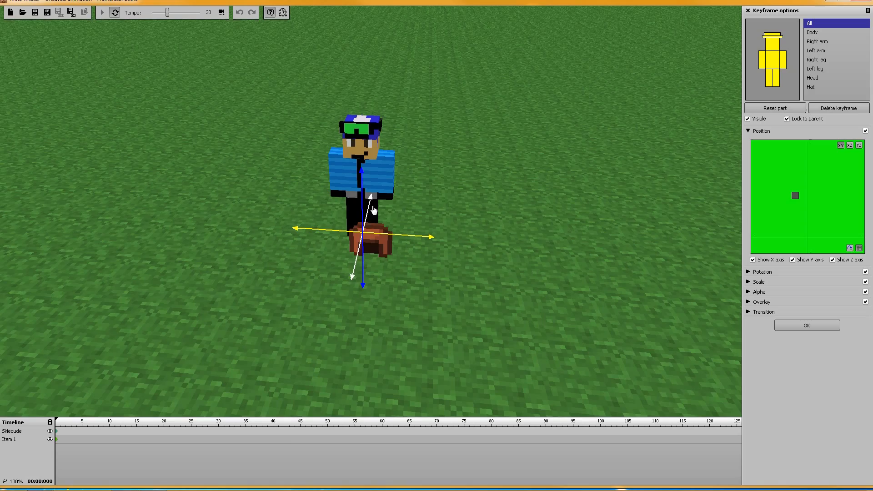
pyautogui.moveTo(457, 199); pyautogui.dragTo(532, 191)
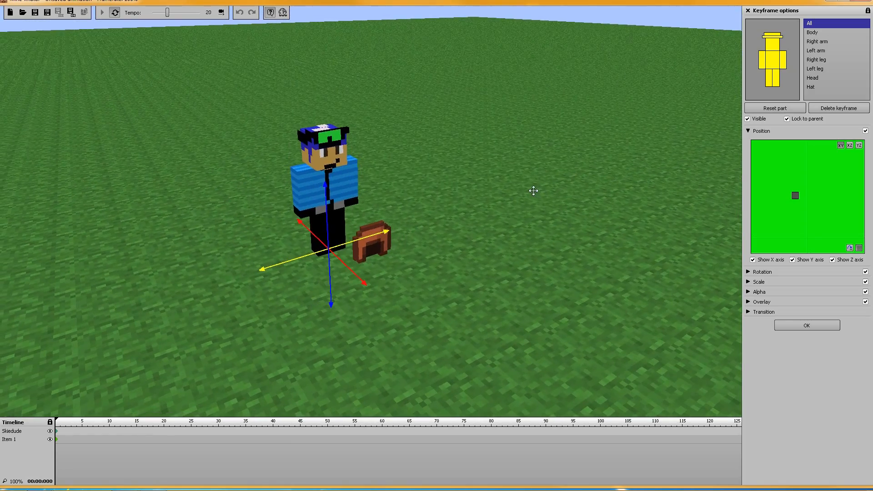
# Step: Collapse the position controls and expand the rotation controls for the whole character
pyautogui.click(748, 131)
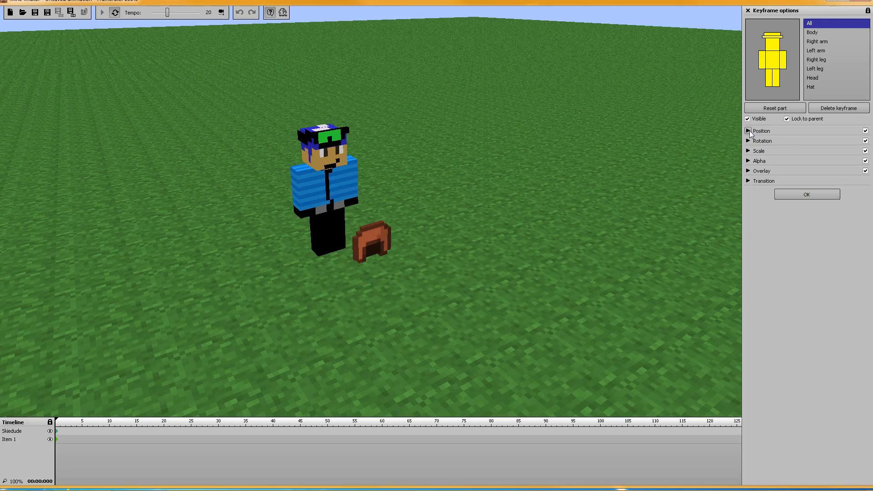
pyautogui.click(748, 141)
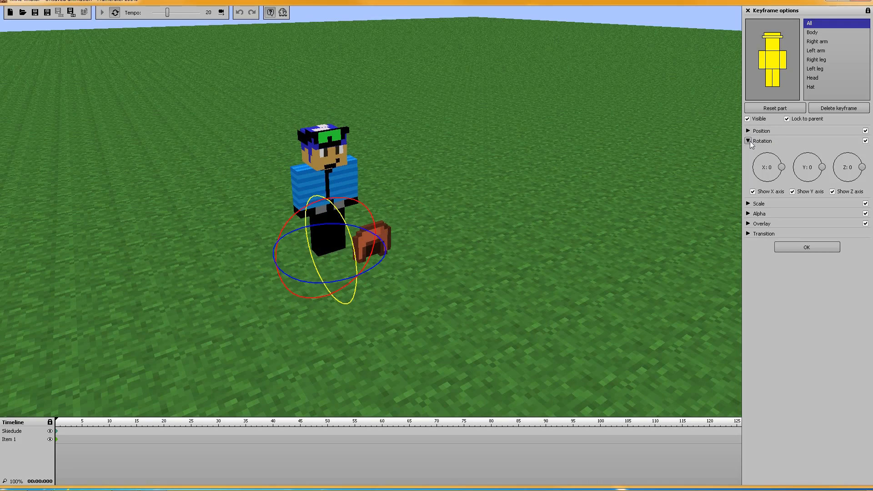
pyautogui.moveTo(523, 202); pyautogui.dragTo(387, 195, button='right')
pyautogui.moveTo(462, 188); pyautogui.dragTo(404, 212)
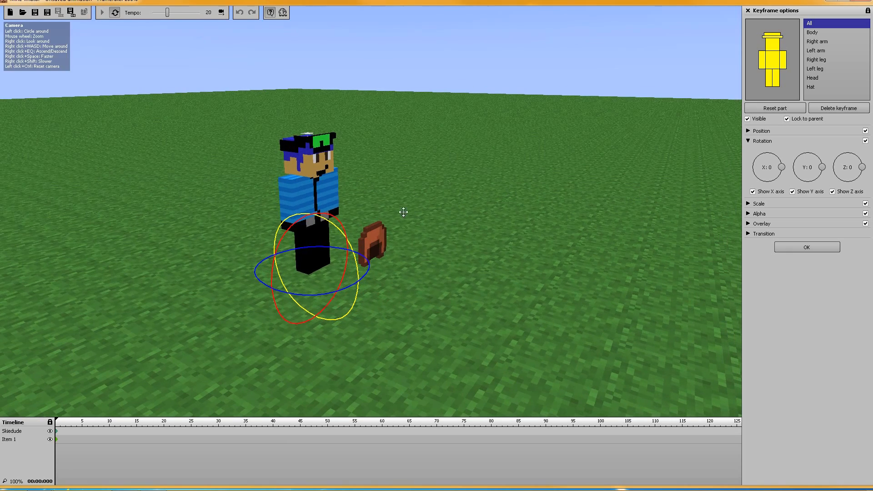
# Step: Rotate the whole character with its rings to -14° on X and -34° on Y, and turn it on Z
pyautogui.moveTo(347, 244)
pyautogui.mouseDown()
pyautogui.moveTo(397, 331)
pyautogui.moveTo(342, 235)
pyautogui.mouseUp()
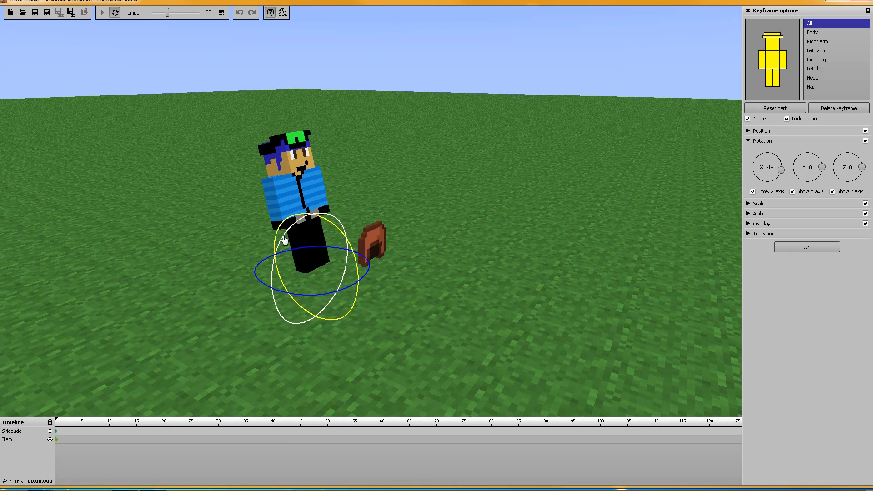
pyautogui.moveTo(272, 273); pyautogui.dragTo(312, 218)
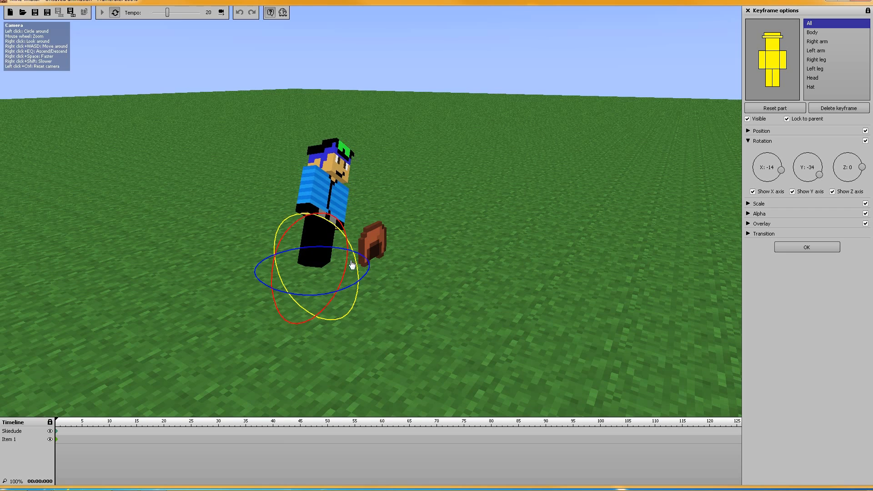
pyautogui.moveTo(369, 277); pyautogui.dragTo(382, 256)
# Step: Reset the character's Z, Y and X rotations to 0
pyautogui.rightClick(847, 167)
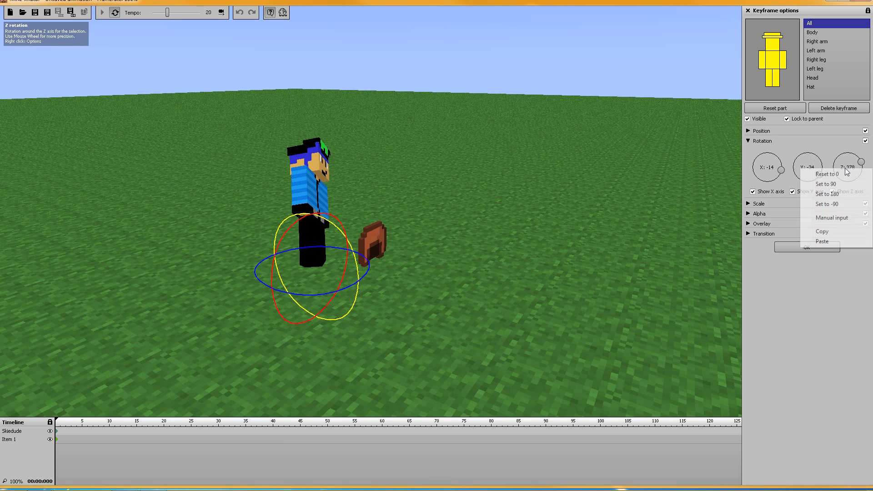
pyautogui.click(824, 172)
pyautogui.rightClick(812, 174)
pyautogui.click(826, 178)
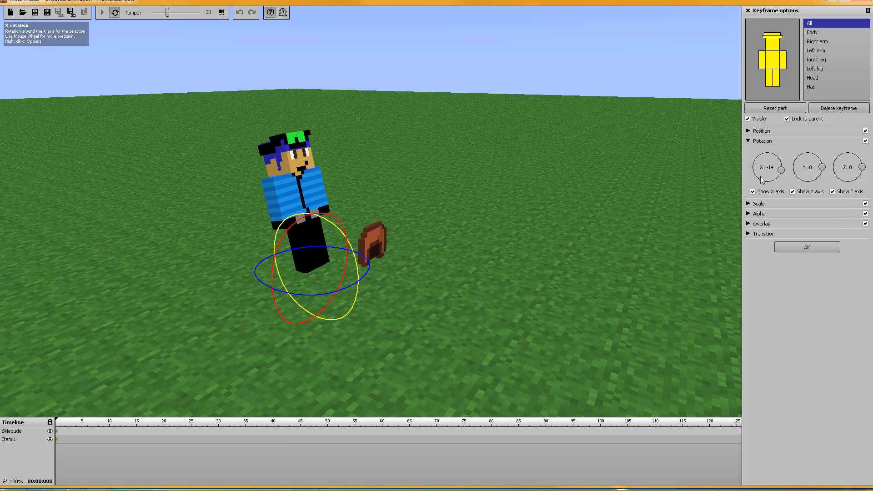
pyautogui.rightClick(763, 176)
pyautogui.click(778, 181)
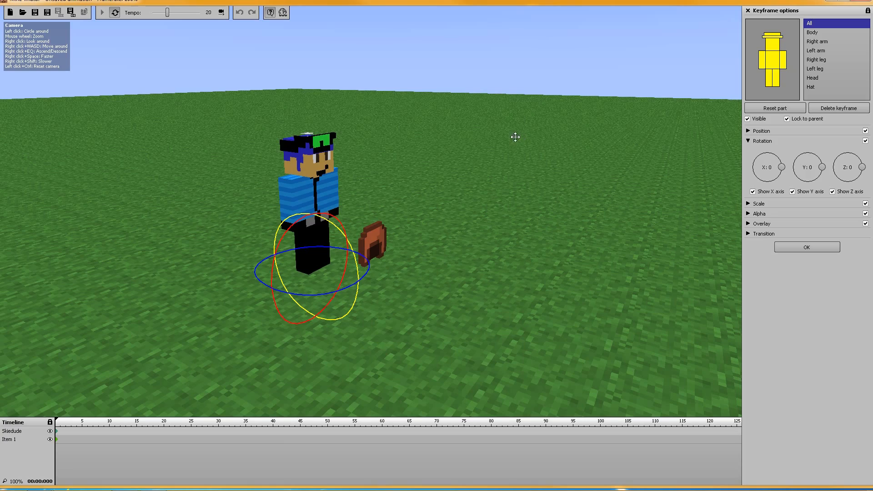
# Step: Turn the whole character slightly to -3° around the Z axis with its rotation ring
pyautogui.moveTo(376, 132); pyautogui.dragTo(271, 145)
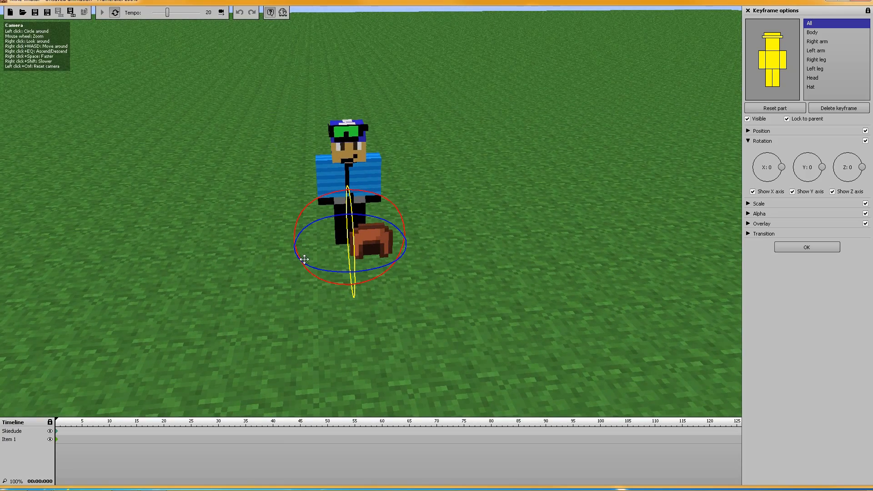
pyautogui.moveTo(299, 263)
pyautogui.mouseDown()
pyautogui.moveTo(350, 283)
pyautogui.moveTo(284, 261)
pyautogui.moveTo(294, 260)
pyautogui.mouseUp()
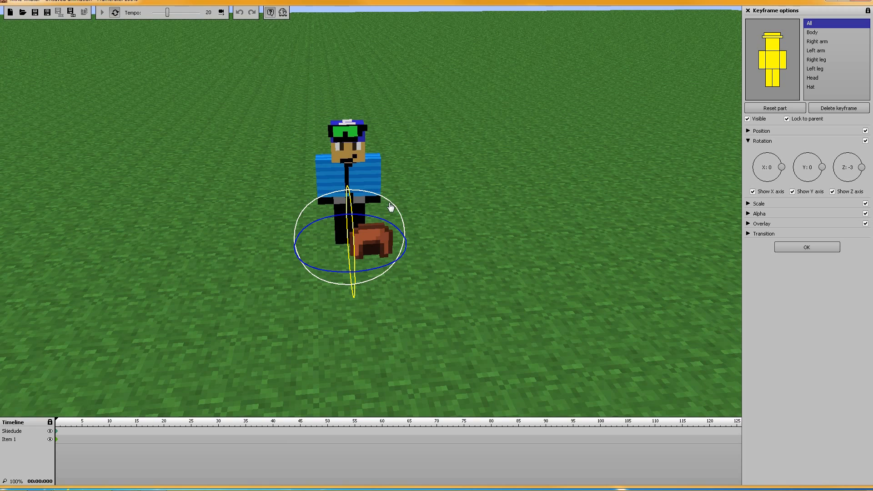
pyautogui.moveTo(491, 223); pyautogui.dragTo(507, 208)
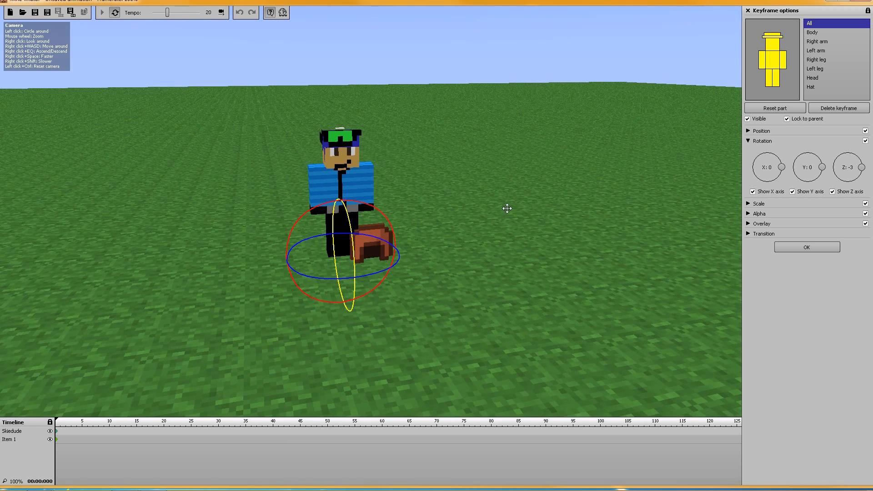
# Step: Collapse the rotation controls and expand the position controls for the whole character
pyautogui.click(751, 140)
pyautogui.click(749, 131)
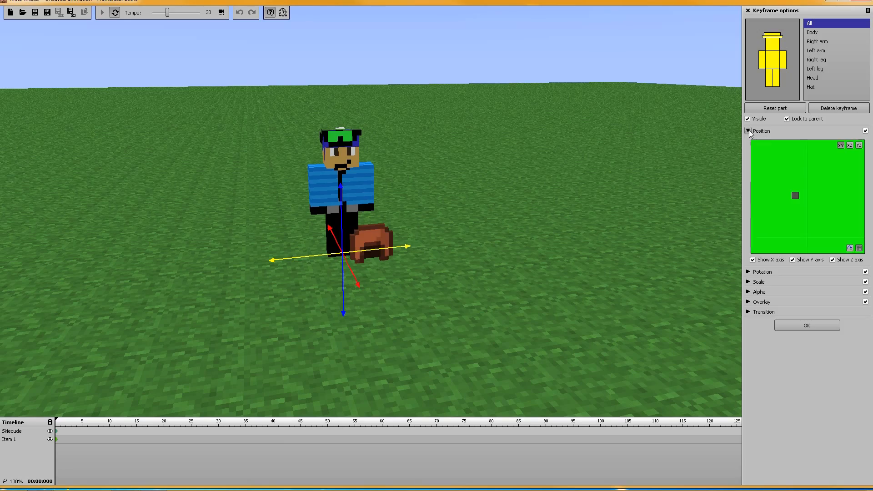
pyautogui.moveTo(492, 153); pyautogui.dragTo(605, 158)
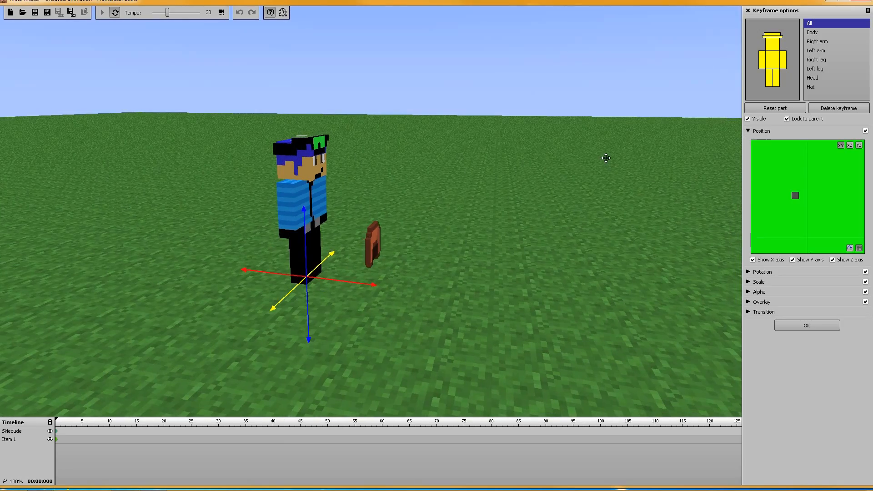
# Step: Fly the camera around the scene, moving sideways, descending below the ground and ascending again to view the character
pyautogui.moveTo(540, 176); pyautogui.dragTo(496, 148, button='right')
pyautogui.press('d')
pyautogui.moveTo(371, 211); pyautogui.dragTo(370, 212, button='right')
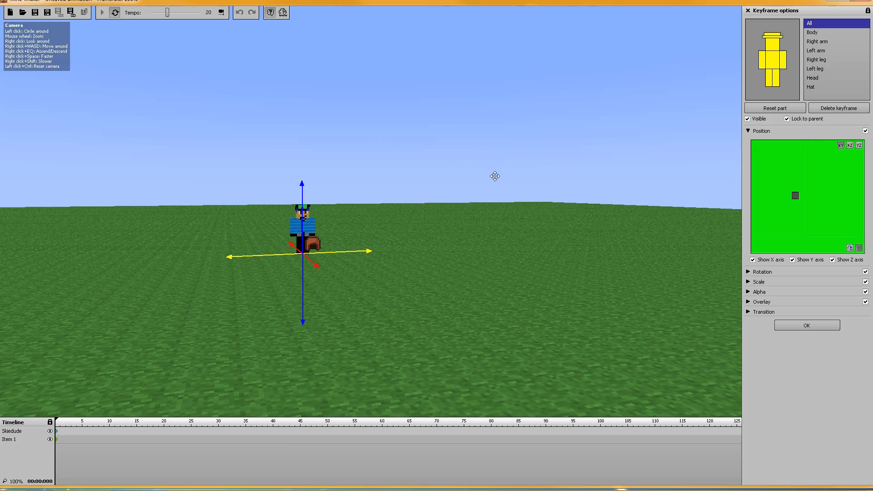
pyautogui.moveTo(371, 212)
pyautogui.mouseDown(button='right')
pyautogui.moveTo(359, 198)
pyautogui.moveTo(340, 221)
pyautogui.moveTo(433, 223)
pyautogui.moveTo(369, 199)
pyautogui.mouseUp(button='right')
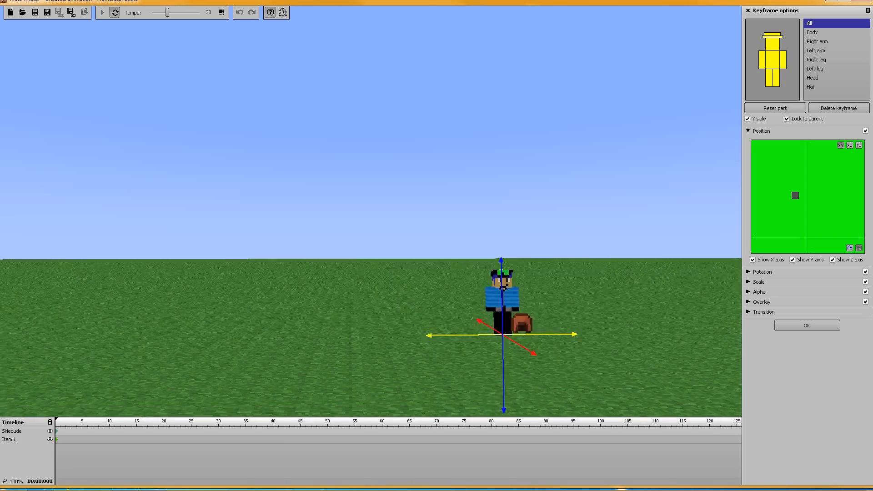
pyautogui.moveTo(369, 199); pyautogui.dragTo(421, 213, button='right')
pyautogui.press('q')
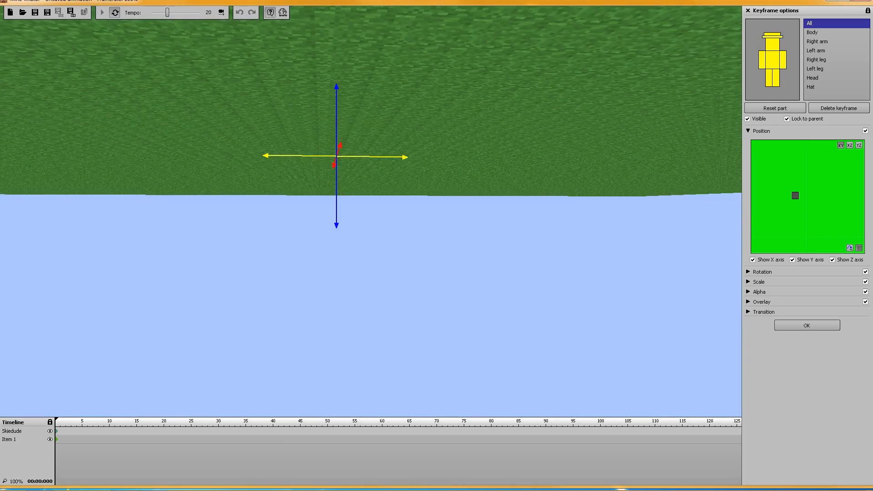
pyautogui.press('e')
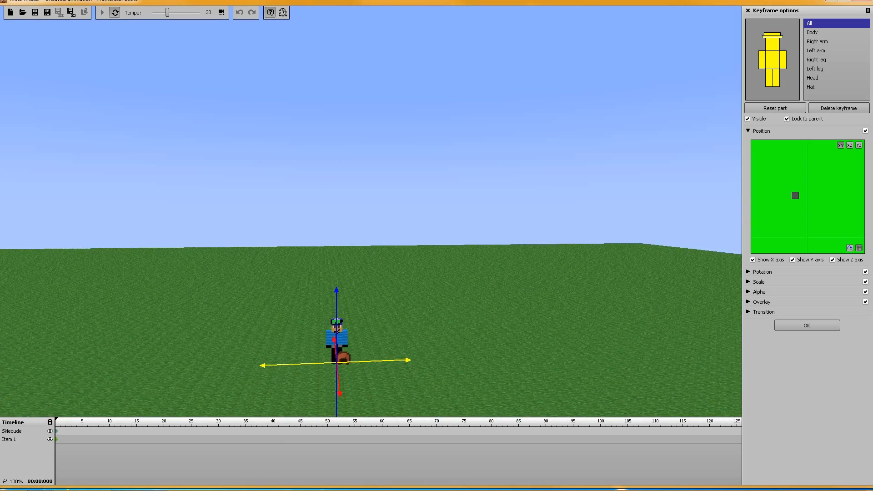
# Step: Fly to an empty grass area and bring the whole character to the camera's current spot, away from the item
pyautogui.moveTo(420, 213); pyautogui.dragTo(449, 269, button='right')
pyautogui.press('w')
pyautogui.press('s')
pyautogui.press('a')
pyautogui.press('w')
pyautogui.press('w')
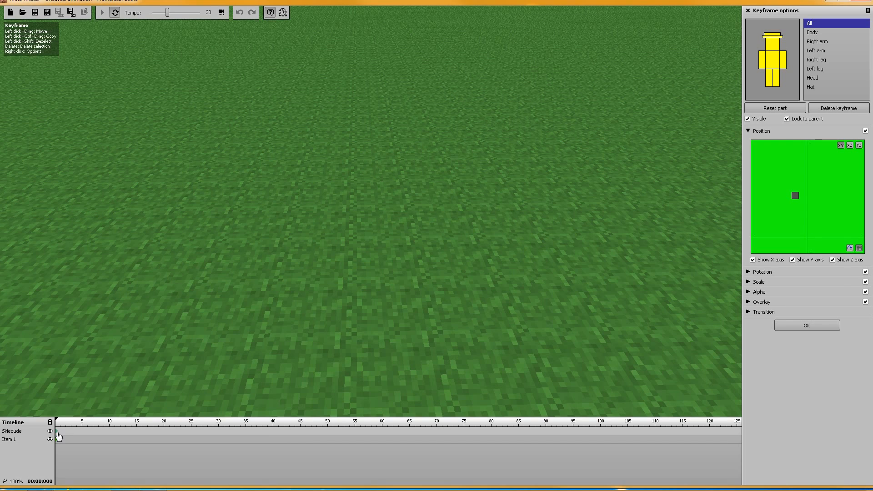
pyautogui.click(849, 250)
pyautogui.moveTo(612, 190); pyautogui.dragTo(485, 179)
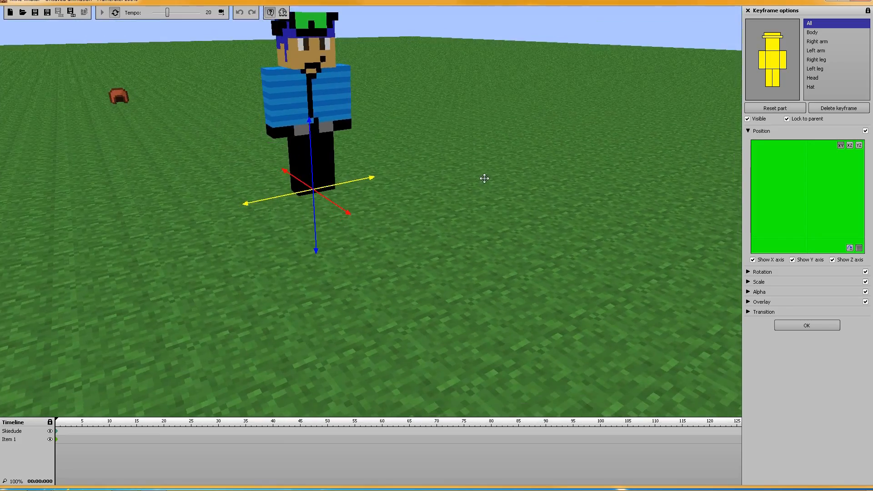
pyautogui.moveTo(389, 239); pyautogui.dragTo(371, 211, button='right')
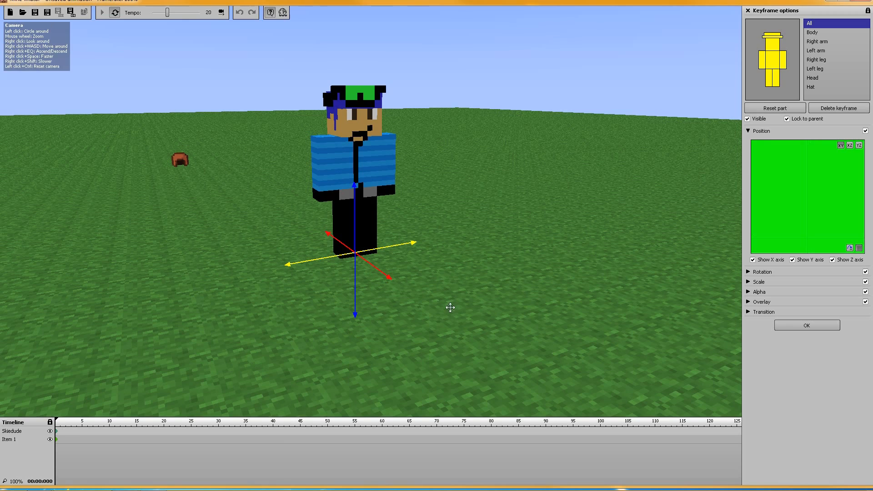
# Step: With the position and rotation handles shown together, move the character along the Y axis and tilt it to -1° on X
pyautogui.click(748, 131)
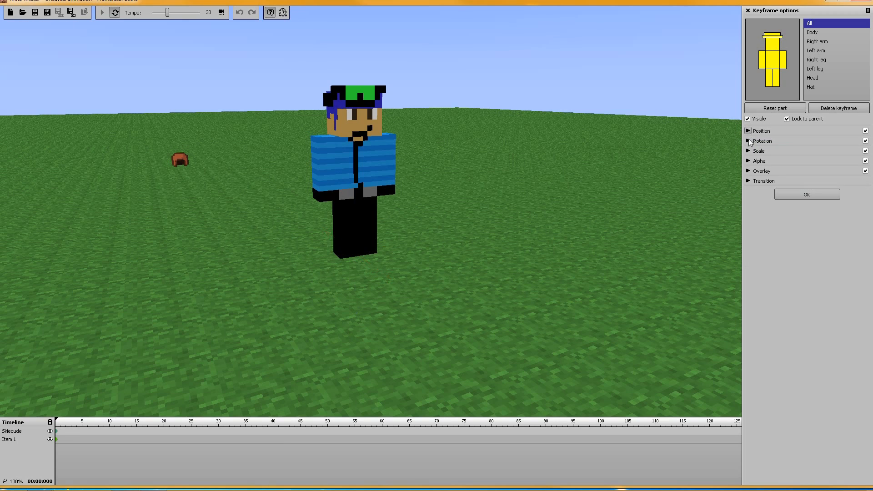
pyautogui.click(748, 141)
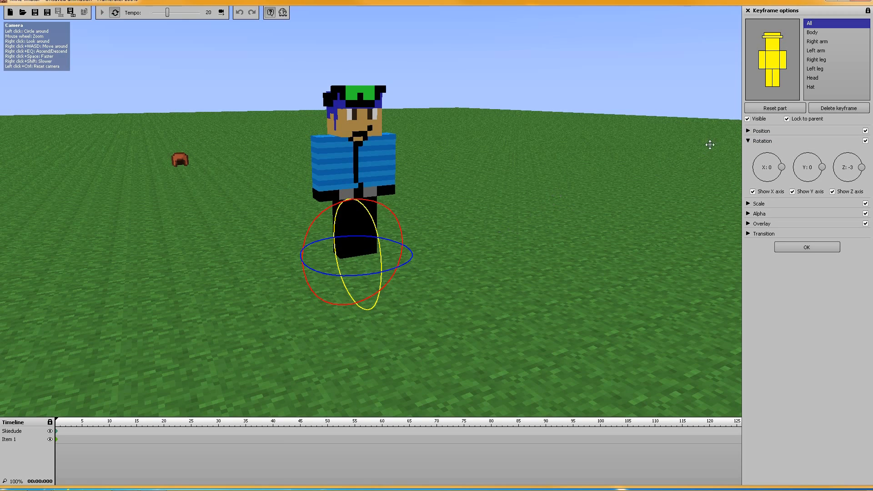
pyautogui.click(748, 131)
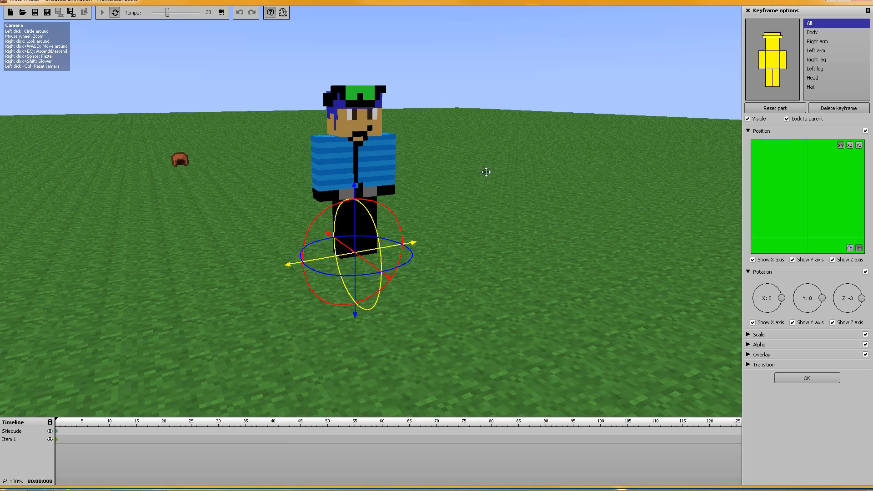
pyautogui.moveTo(410, 239); pyautogui.dragTo(518, 238)
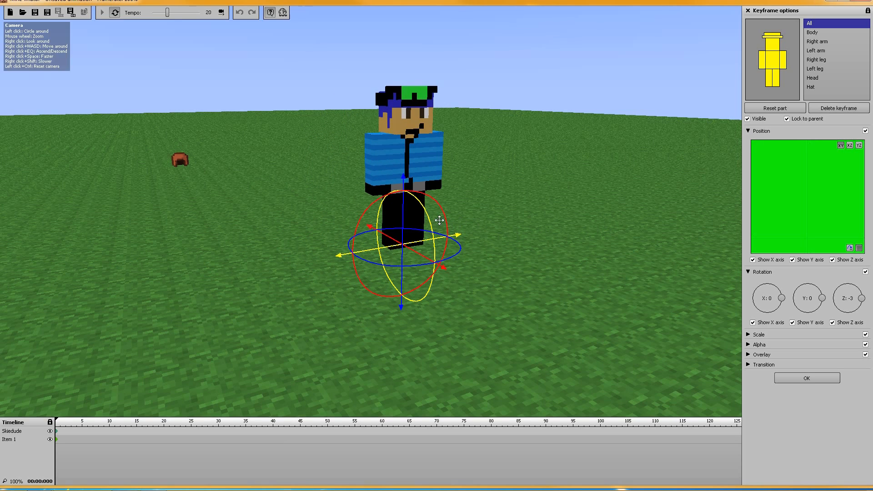
pyautogui.moveTo(432, 223)
pyautogui.mouseDown()
pyautogui.moveTo(439, 259)
pyautogui.moveTo(432, 221)
pyautogui.mouseUp()
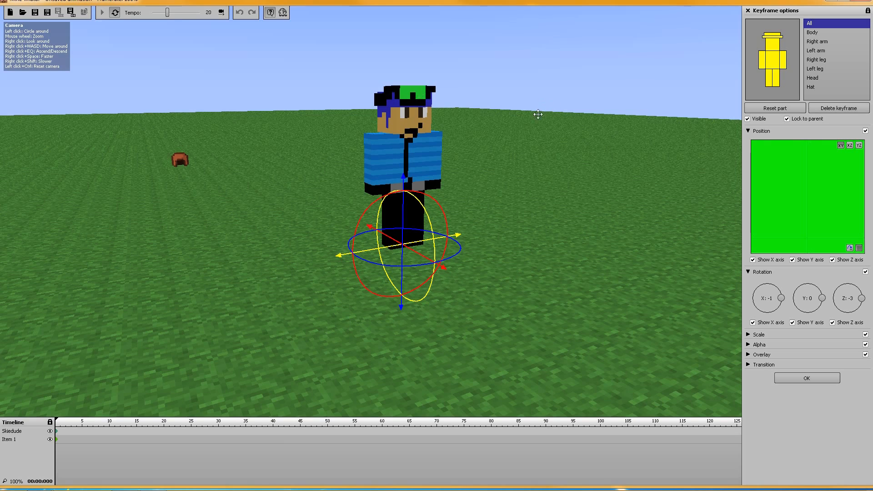
# Step: Turn the character to 168° around the Z axis and tilt it to 60° on X
pyautogui.moveTo(538, 114); pyautogui.dragTo(493, 129)
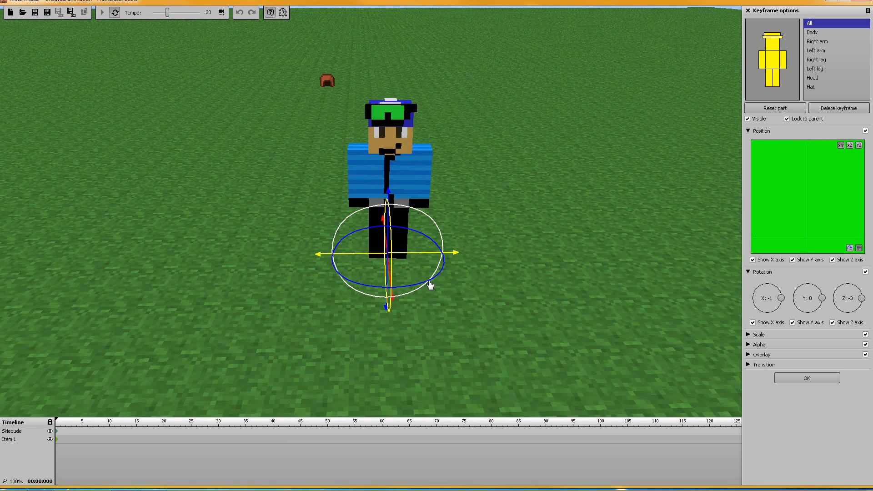
pyautogui.moveTo(439, 277); pyautogui.dragTo(369, 241)
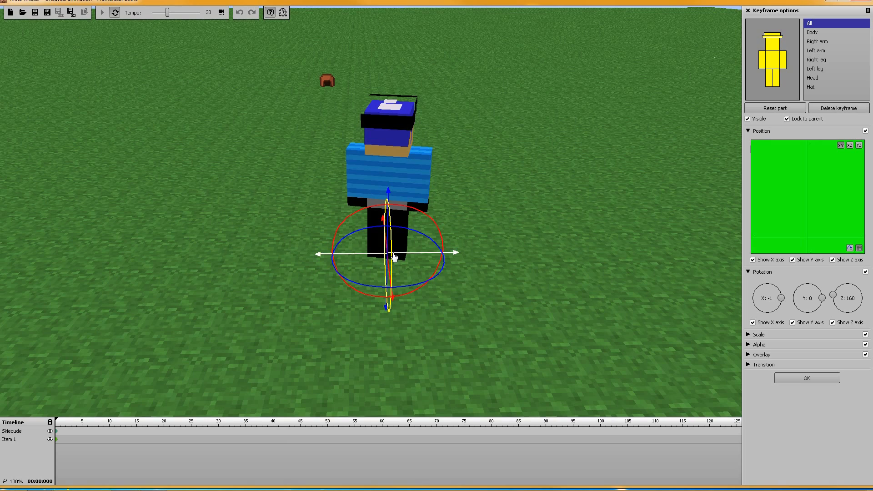
pyautogui.moveTo(503, 257); pyautogui.dragTo(579, 254)
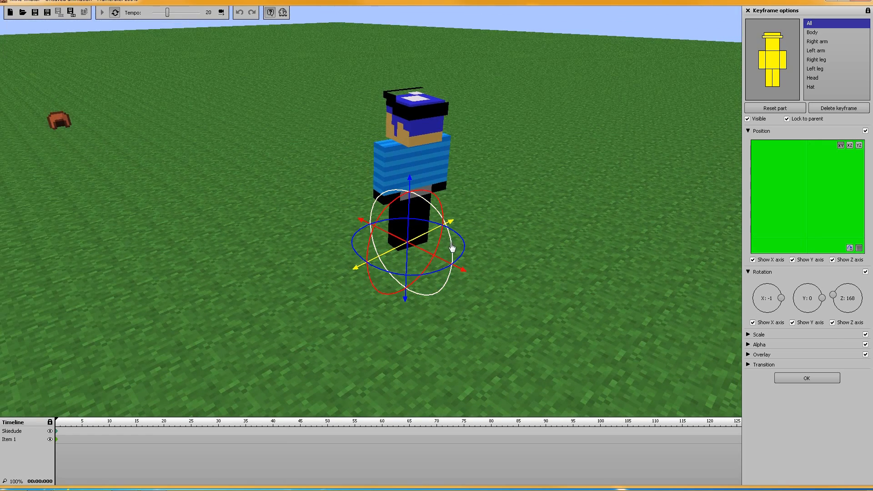
pyautogui.moveTo(453, 248); pyautogui.dragTo(481, 379)
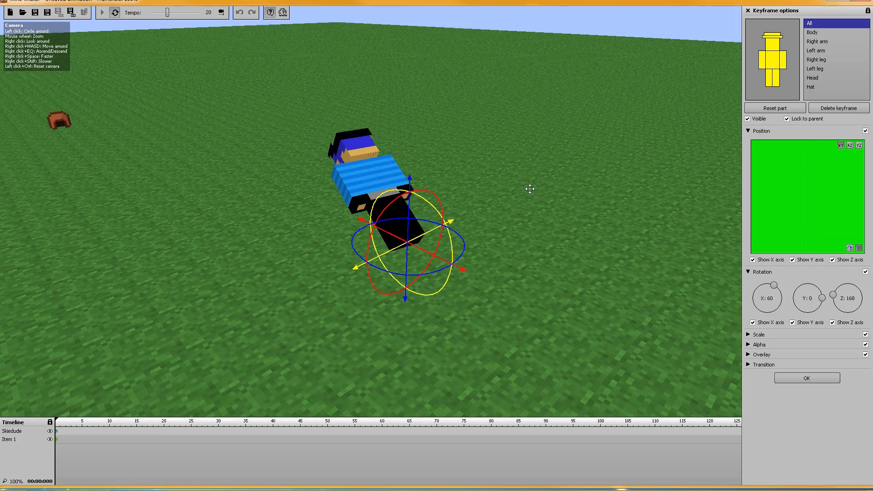
# Step: Readjust the character's tilt to 42° around the X axis with its rotation ring
pyautogui.moveTo(530, 188); pyautogui.dragTo(568, 213)
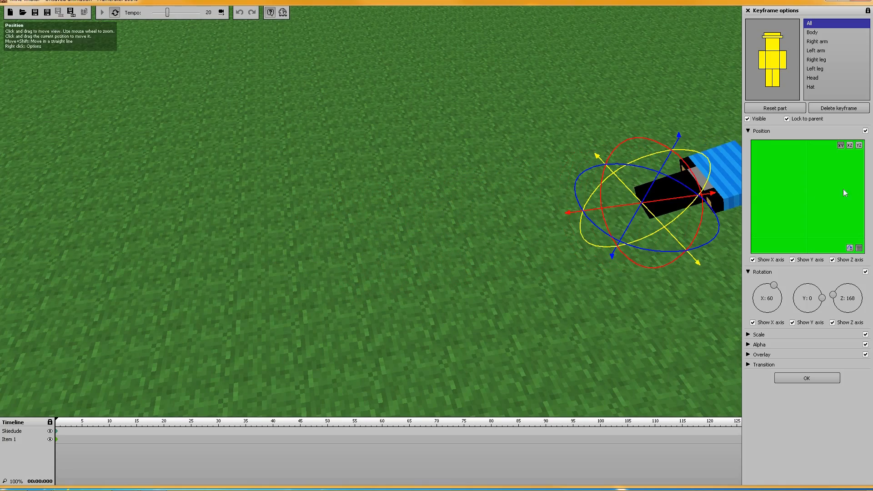
pyautogui.moveTo(404, 251); pyautogui.dragTo(652, 215, button='right')
pyautogui.press('w')
pyautogui.press('a')
pyautogui.press('a')
pyautogui.moveTo(282, 214); pyautogui.dragTo(334, 218, button='right')
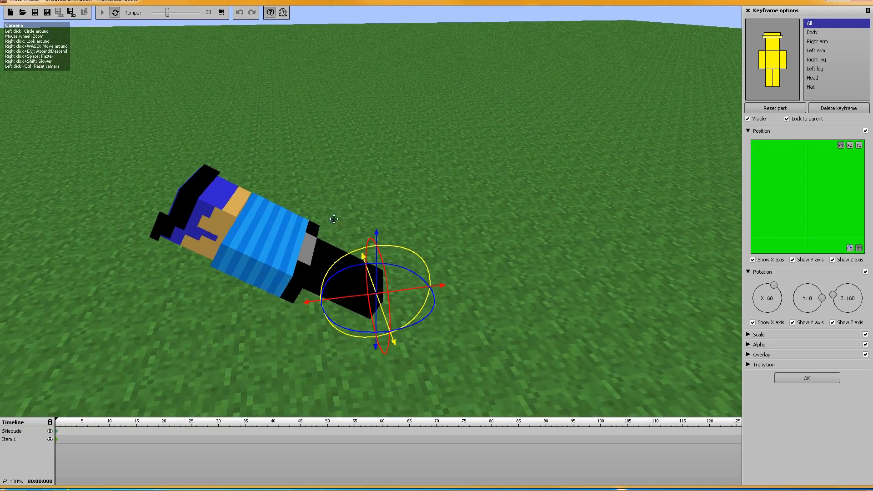
pyautogui.moveTo(425, 256); pyautogui.dragTo(481, 260)
# Step: Tilt the character sideways to -10° around the Y axis, working from a view behind it
pyautogui.moveTo(482, 259); pyautogui.dragTo(410, 248, button='right')
pyautogui.press('d')
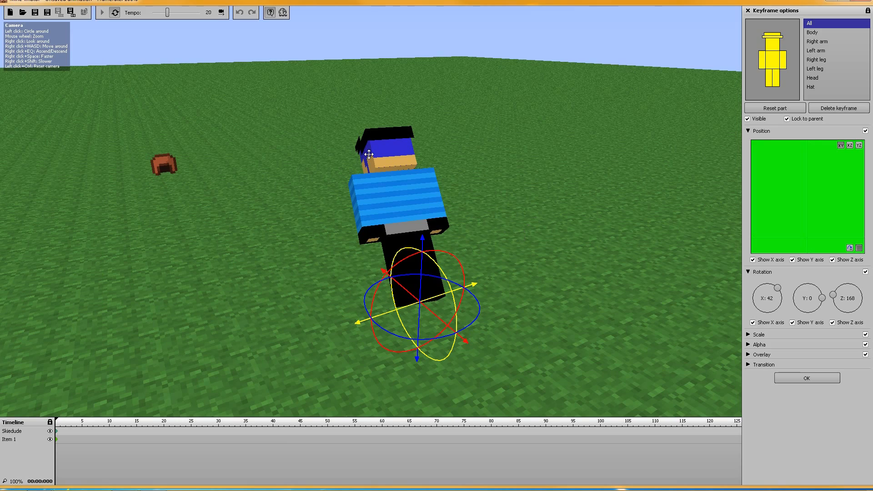
pyautogui.moveTo(515, 211); pyautogui.dragTo(340, 241, button='right')
pyautogui.press('d')
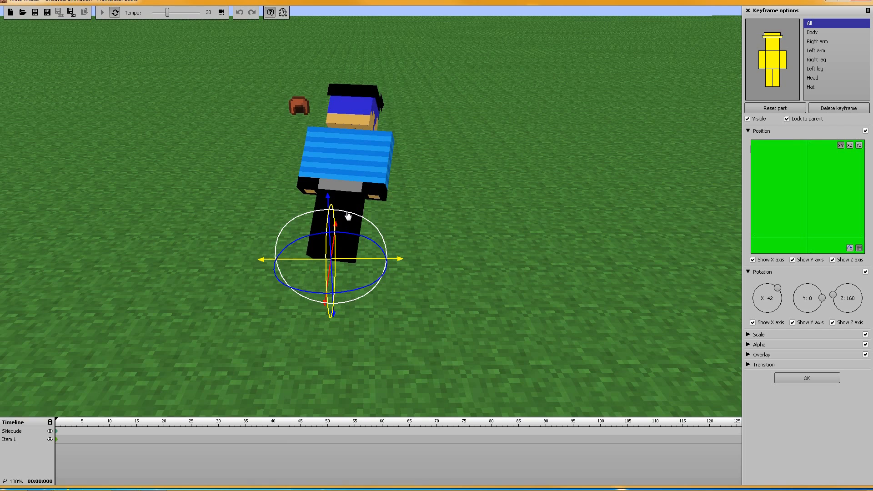
pyautogui.moveTo(349, 216)
pyautogui.mouseDown()
pyautogui.moveTo(343, 224)
pyautogui.moveTo(377, 228)
pyautogui.moveTo(343, 226)
pyautogui.moveTo(355, 221)
pyautogui.moveTo(347, 215)
pyautogui.mouseUp()
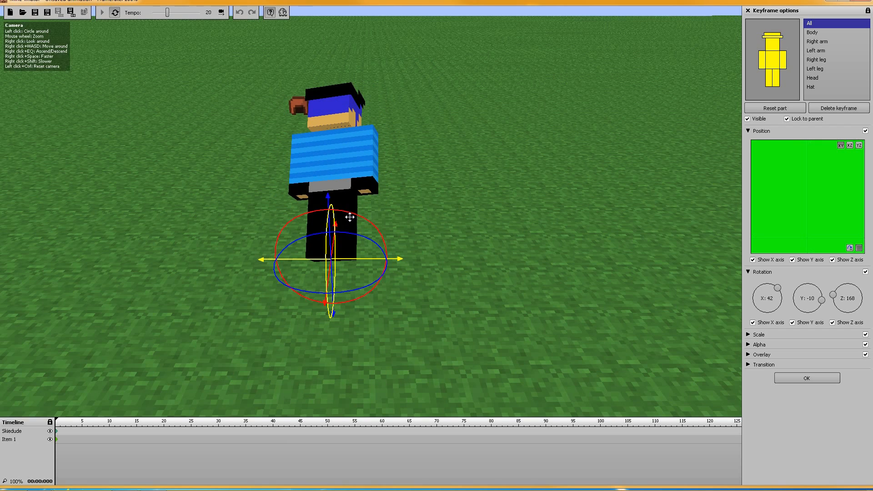
# Step: Swing the character's Y rotation from side to side, leave it at 6°, and collapse the position controls
pyautogui.moveTo(447, 216)
pyautogui.mouseDown()
pyautogui.moveTo(335, 214)
pyautogui.moveTo(460, 228)
pyautogui.moveTo(452, 209)
pyautogui.mouseUp()
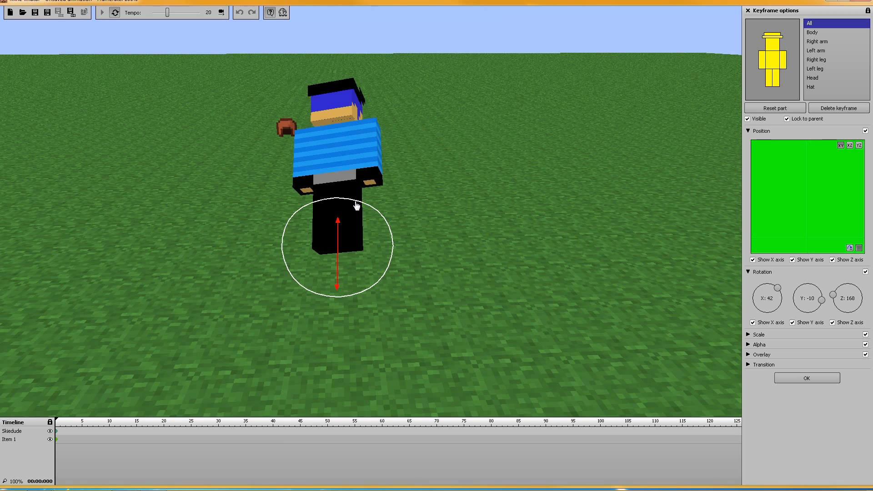
pyautogui.moveTo(356, 206); pyautogui.dragTo(335, 193)
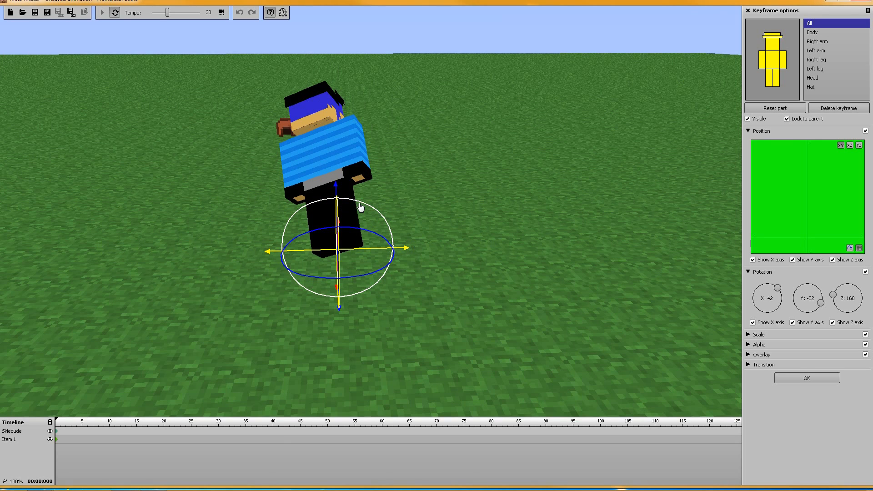
pyautogui.moveTo(361, 208); pyautogui.dragTo(337, 203)
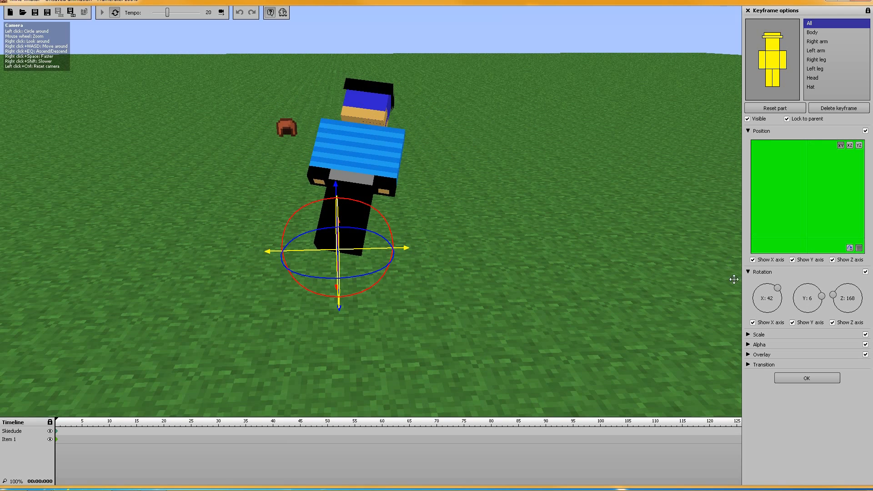
pyautogui.click(748, 131)
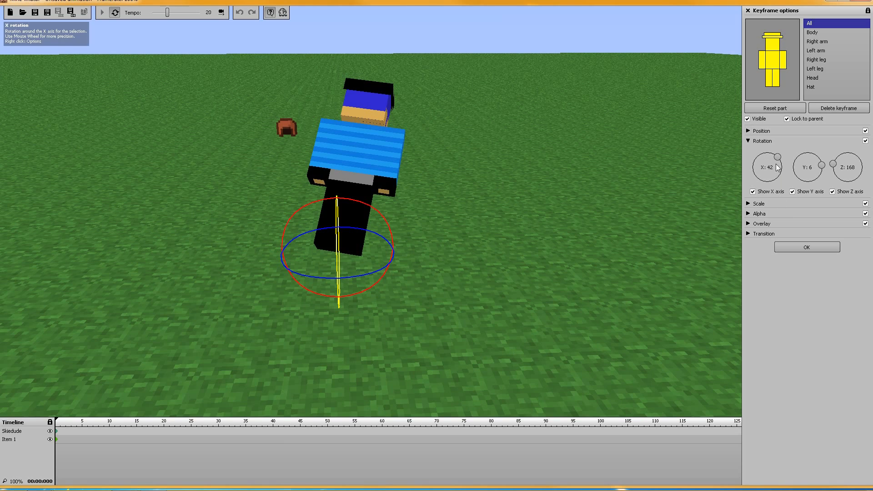
# Step: Reset the whole character's X, Y and Z rotation to 0
pyautogui.moveTo(777, 167); pyautogui.dragTo(836, 176)
pyautogui.rightClick(768, 171)
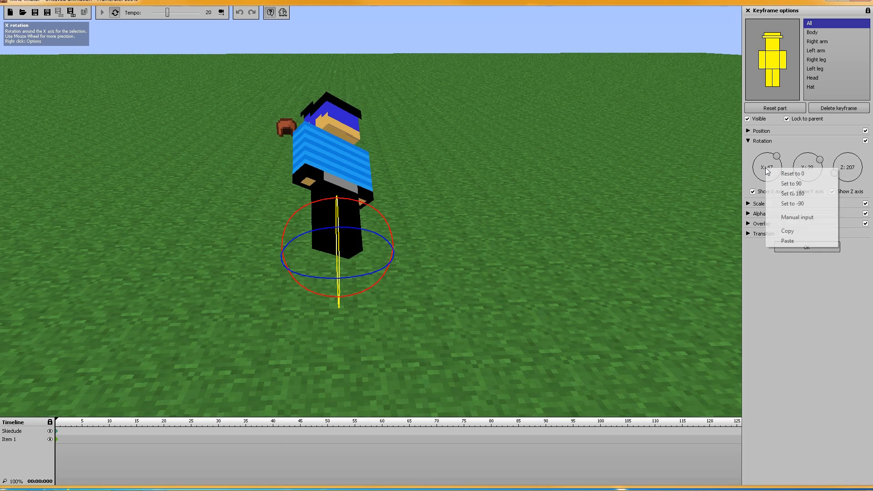
pyautogui.click(782, 173)
pyautogui.rightClick(811, 171)
pyautogui.click(818, 174)
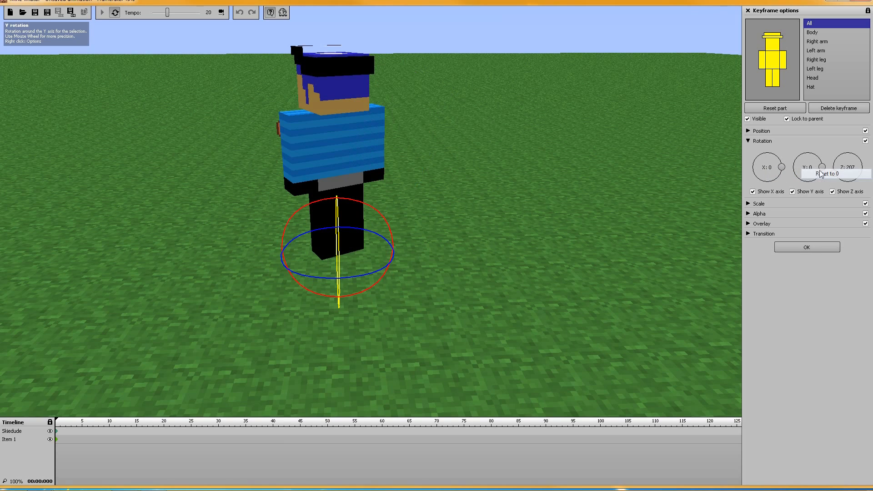
pyautogui.rightClick(847, 171)
pyautogui.click(823, 173)
# Step: Set the character's X rotation to the 90° preset, then reset it to 0
pyautogui.rightClick(779, 174)
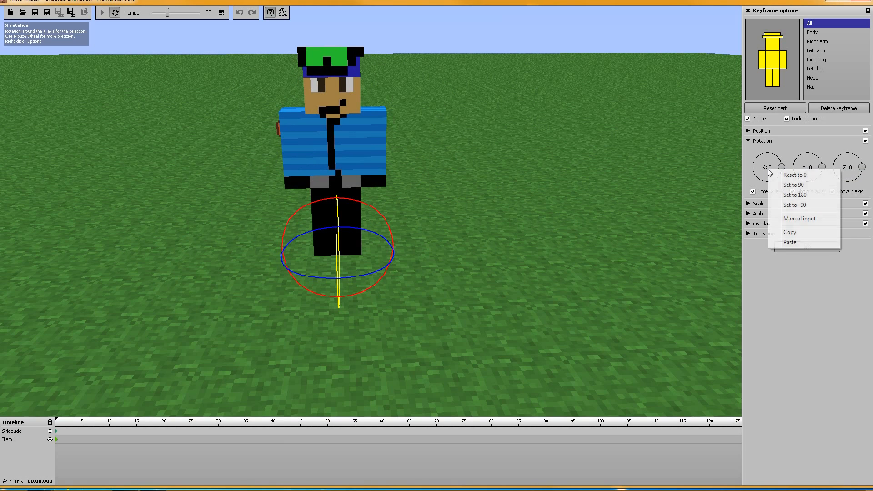
pyautogui.click(781, 183)
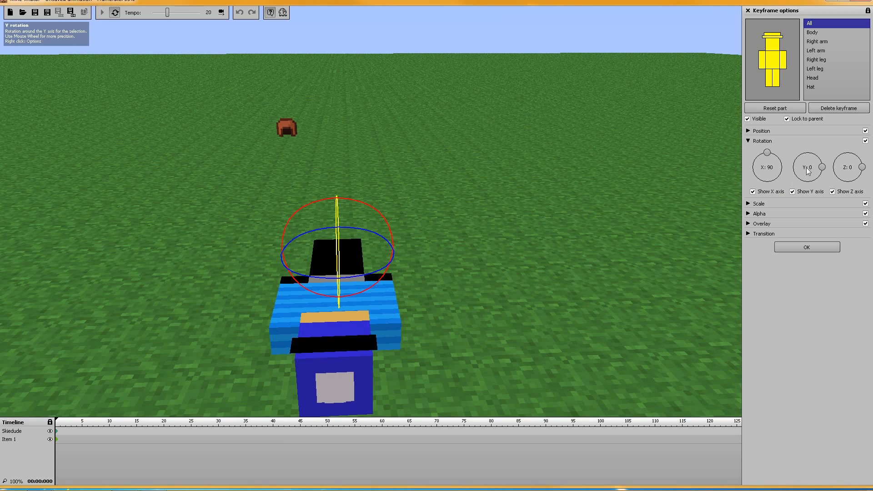
pyautogui.rightClick(768, 168)
pyautogui.click(793, 173)
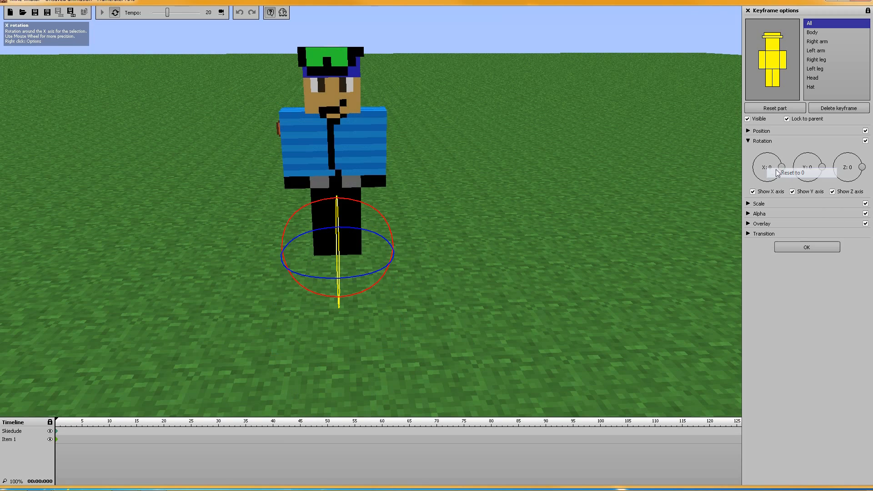
# Step: Set the character's Y rotation to the 90° preset, then to the -90° preset
pyautogui.rightClick(801, 167)
pyautogui.click(824, 183)
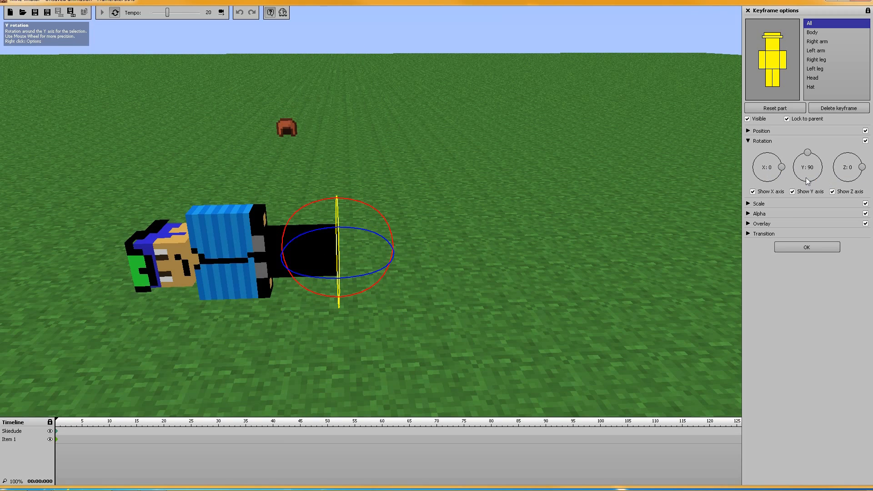
pyautogui.rightClick(811, 173)
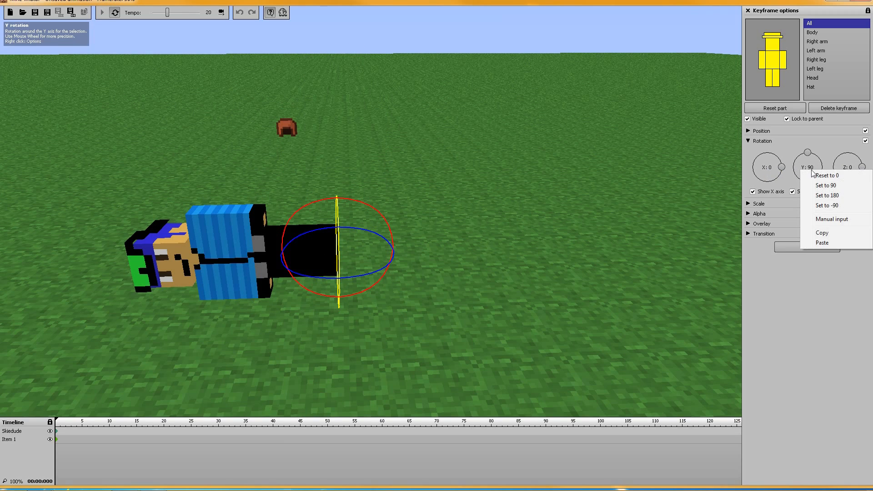
pyautogui.click(827, 205)
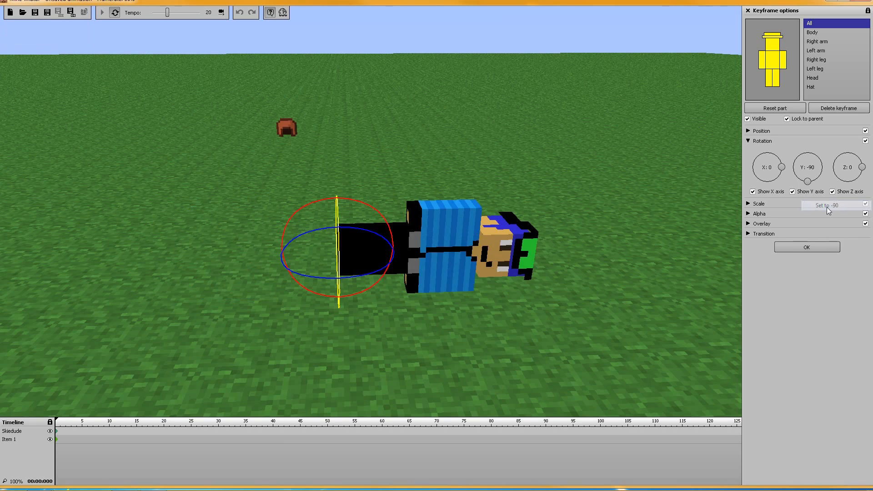
# Step: Set the character's Y rotation to exactly 87° through manual input
pyautogui.rightClick(812, 169)
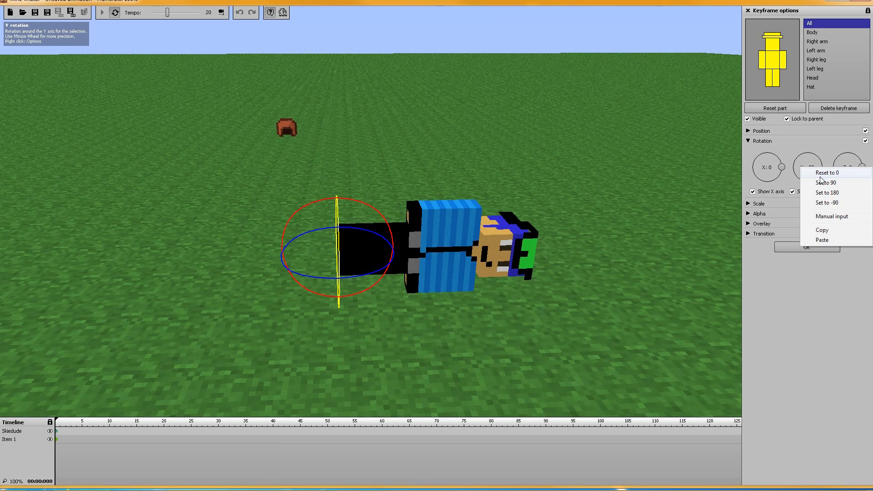
pyautogui.click(836, 218)
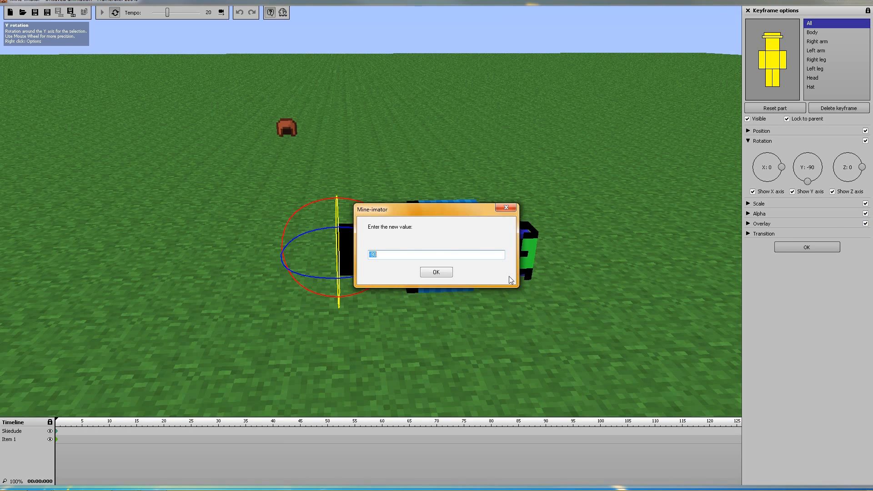
pyautogui.write('87')
pyautogui.click(436, 272)
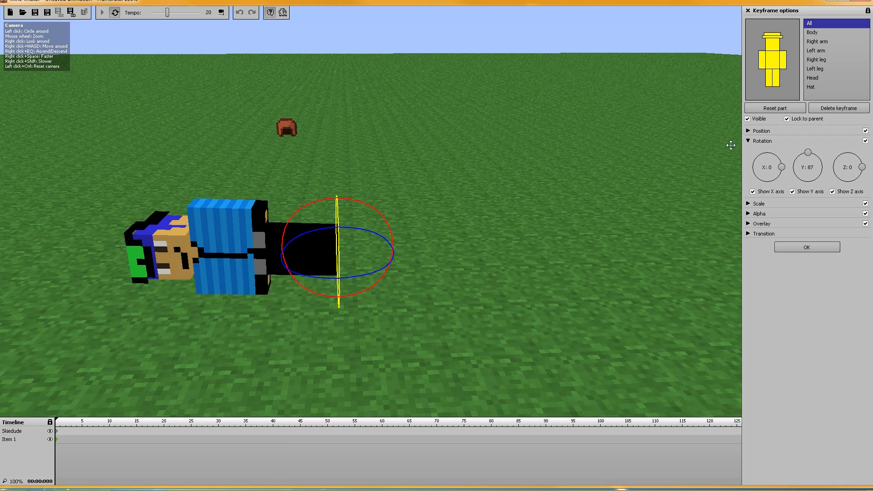
# Step: Nudge the character's Y rotation slightly on its dial, then reset it to 0
pyautogui.moveTo(809, 154); pyautogui.dragTo(808, 152)
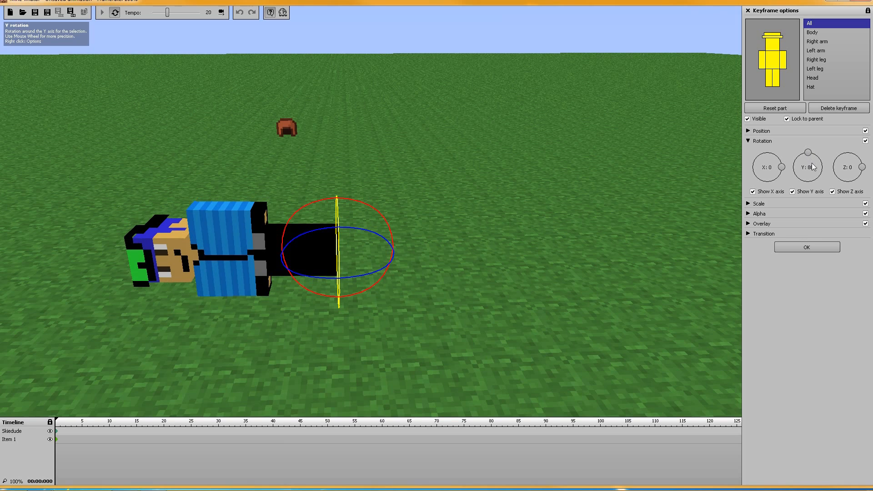
pyautogui.rightClick(800, 162)
pyautogui.click(813, 171)
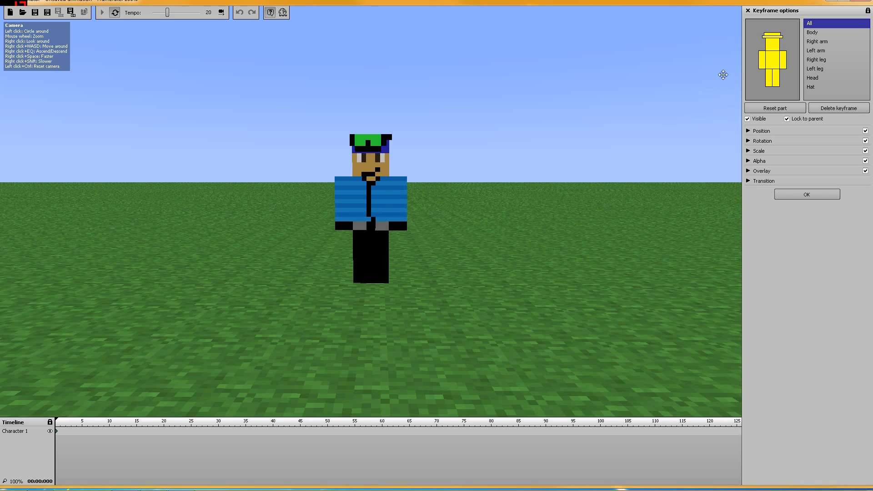
# Step: Select the character's right arm as the part to edit and expand its rotation and position controls
pyautogui.click(832, 52)
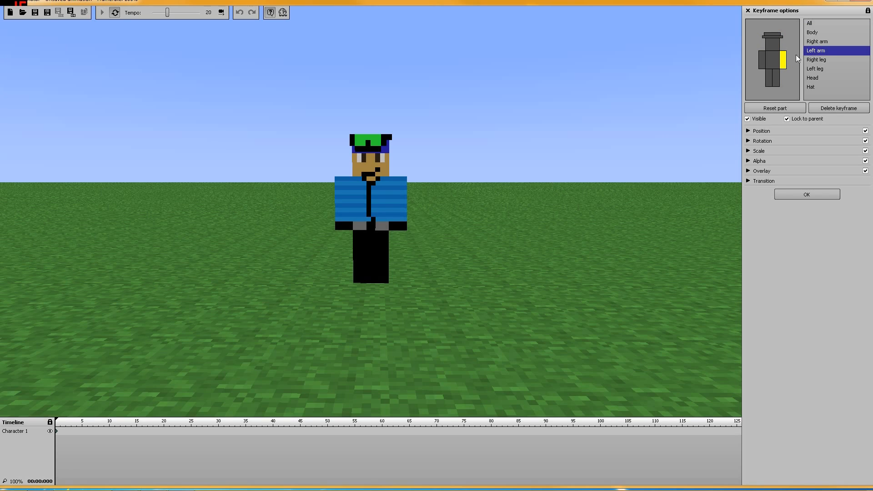
pyautogui.click(763, 63)
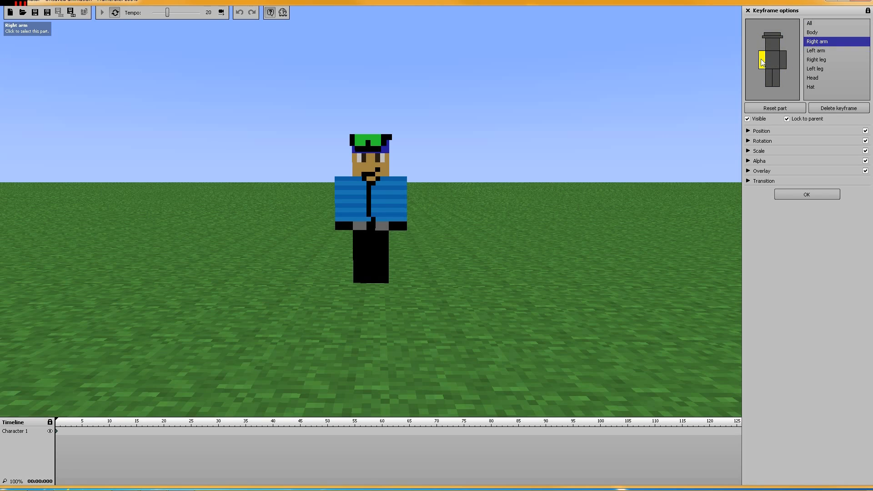
pyautogui.click(748, 141)
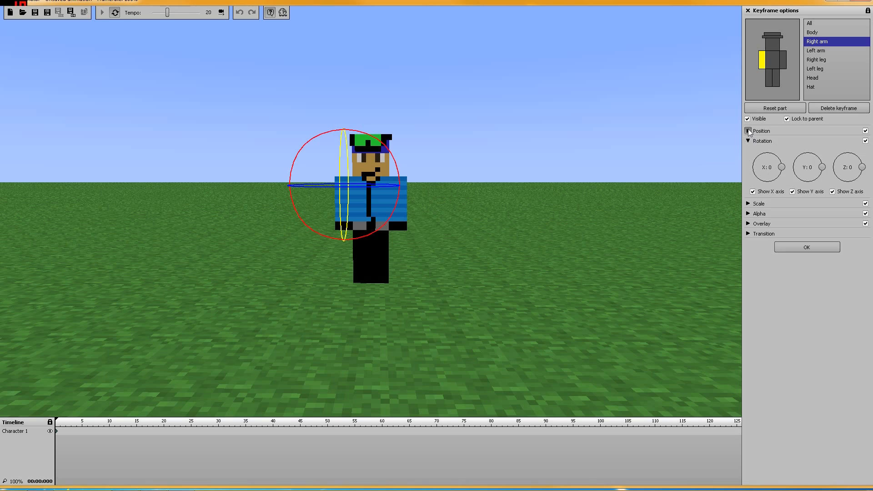
pyautogui.click(748, 131)
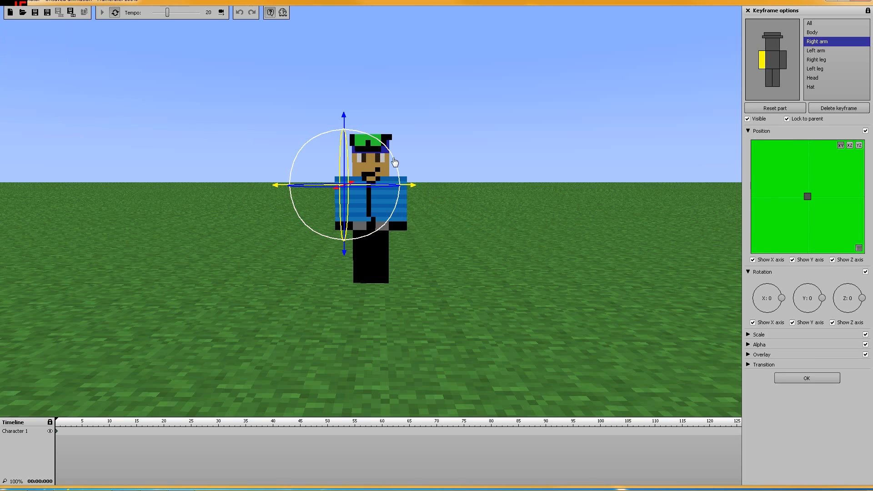
# Step: Swing the right arm outward to -75° around the Y axis, try its other rotation ring, then reset the part
pyautogui.moveTo(395, 162); pyautogui.dragTo(405, 247)
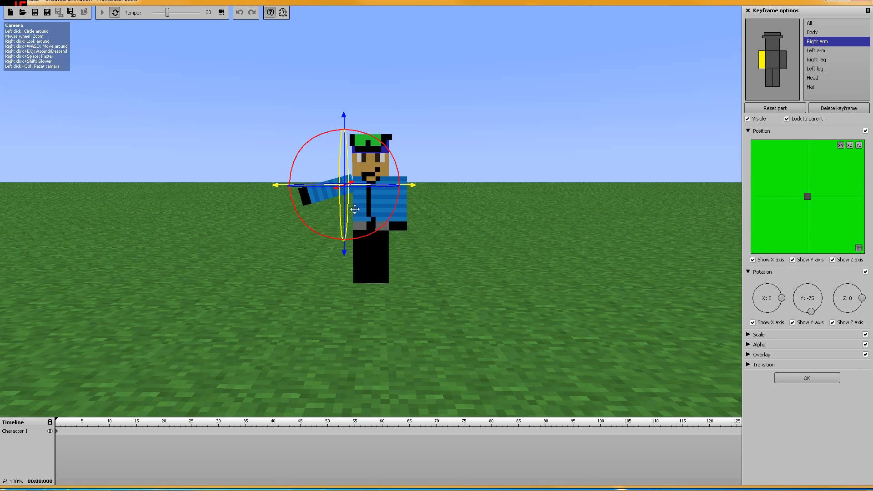
pyautogui.moveTo(341, 151); pyautogui.dragTo(332, 92)
pyautogui.click(764, 110)
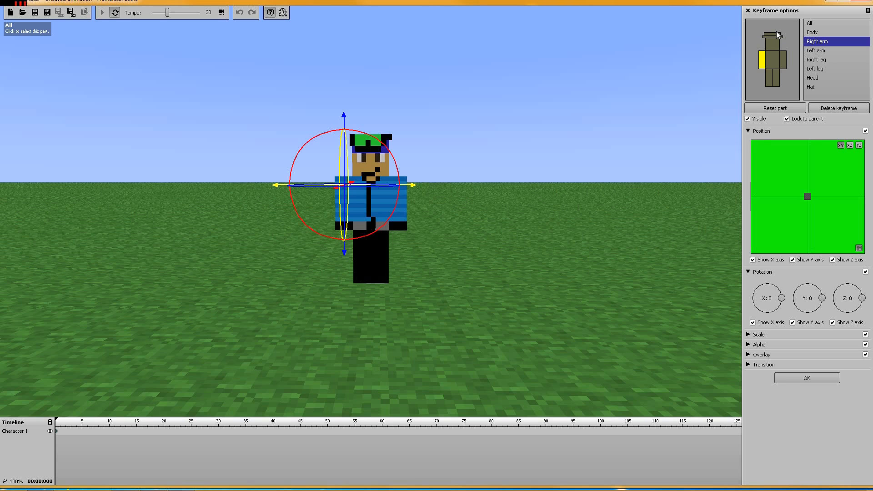
# Step: Select all body parts and move the whole character sideways along the X axis
pyautogui.click(810, 24)
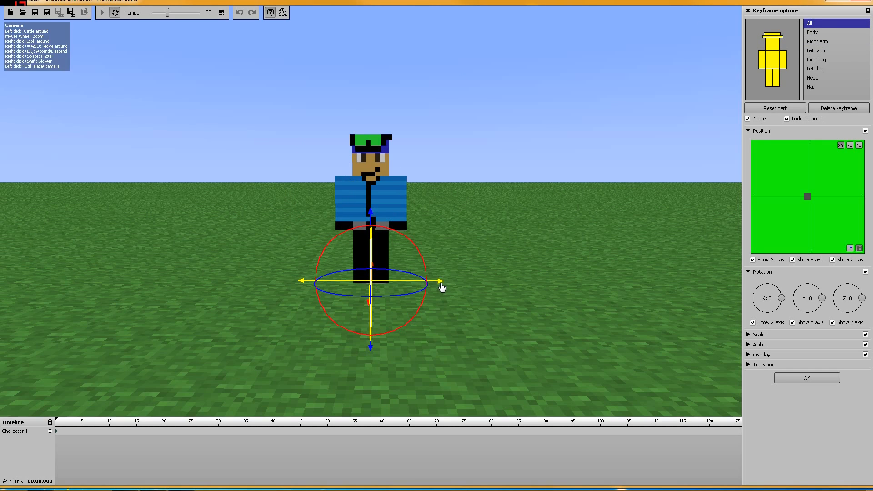
pyautogui.moveTo(441, 281); pyautogui.dragTo(527, 286)
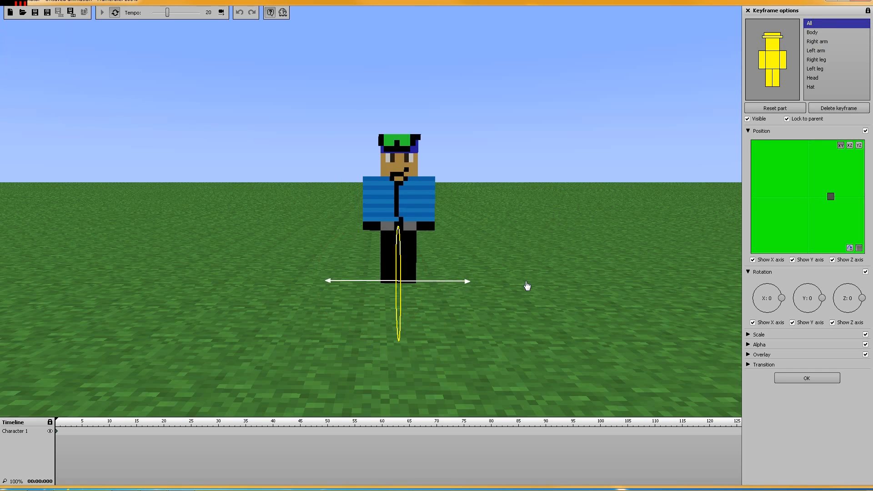
# Step: Move the left arm along the X axis away from the body, then reset that part
pyautogui.click(782, 57)
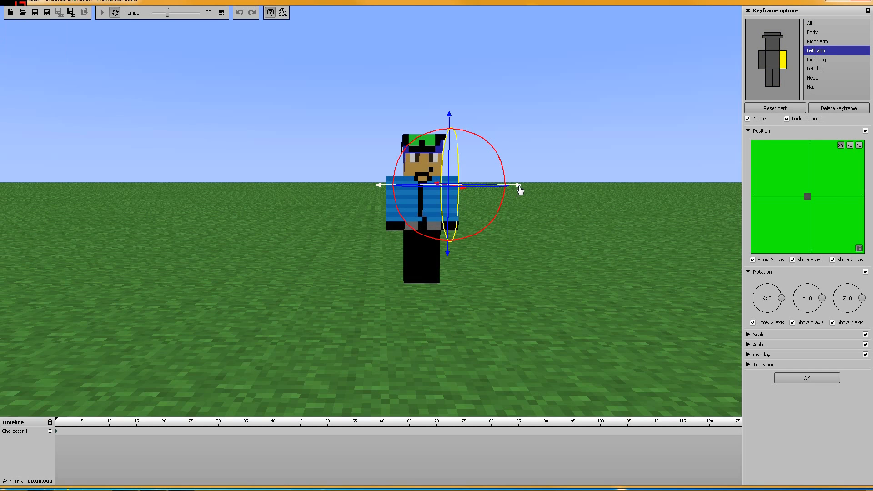
pyautogui.moveTo(520, 187); pyautogui.dragTo(620, 186)
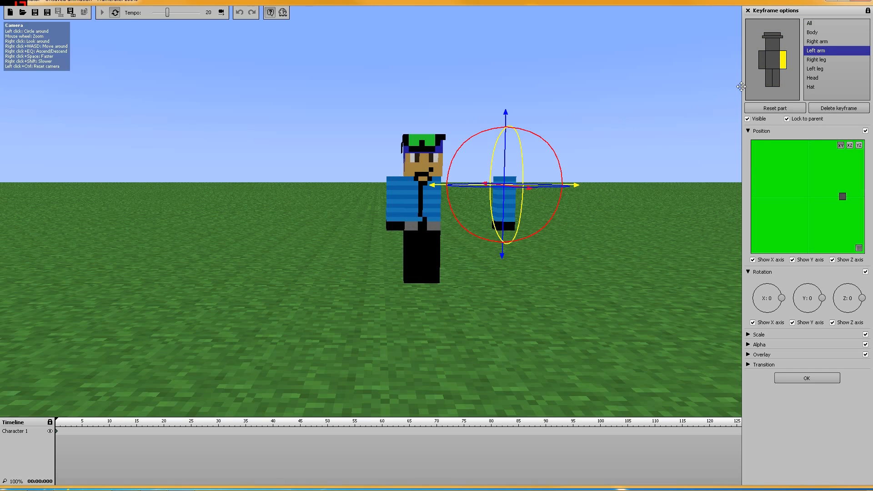
pyautogui.click(759, 110)
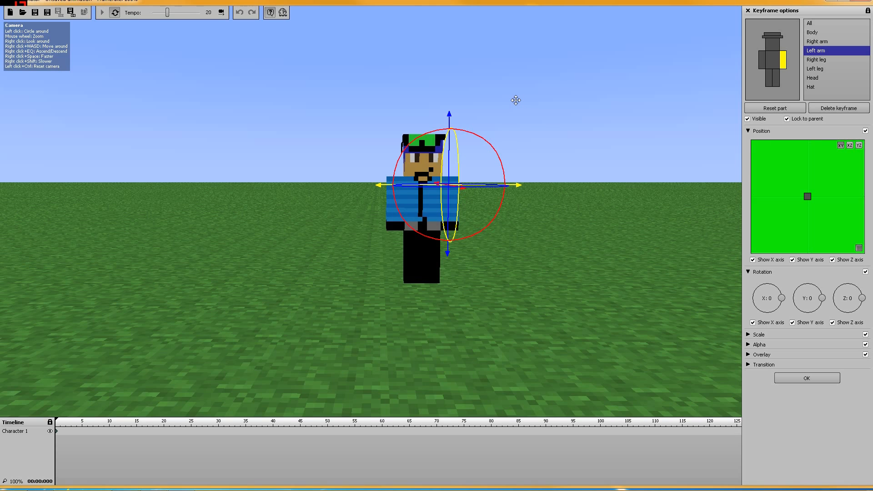
pyautogui.moveTo(516, 98); pyautogui.dragTo(482, 118)
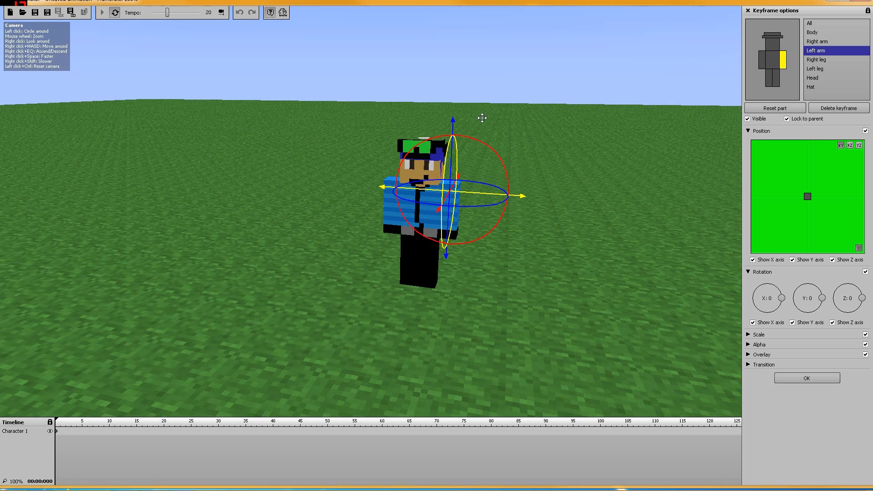